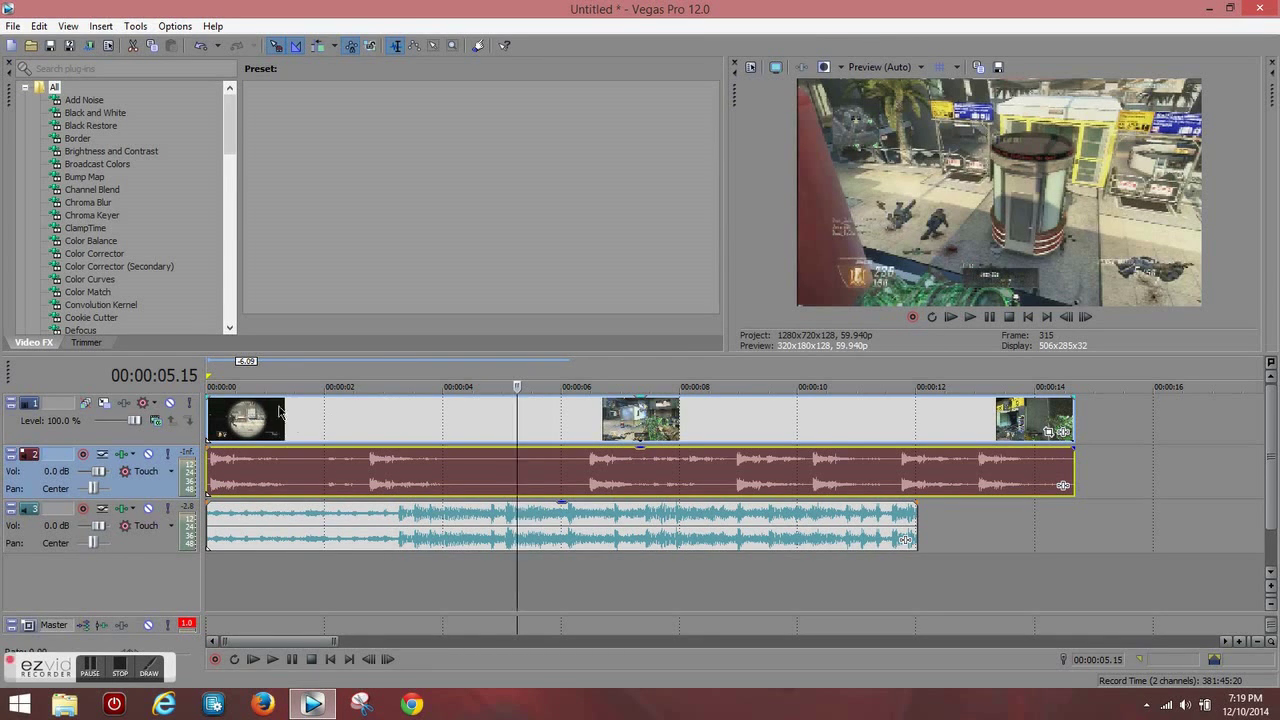
Step: Zoom in and mute the gameplay audio event on track 2 with Switches > Mute
{"action": "left_click", "coordinate": [1238, 643]}
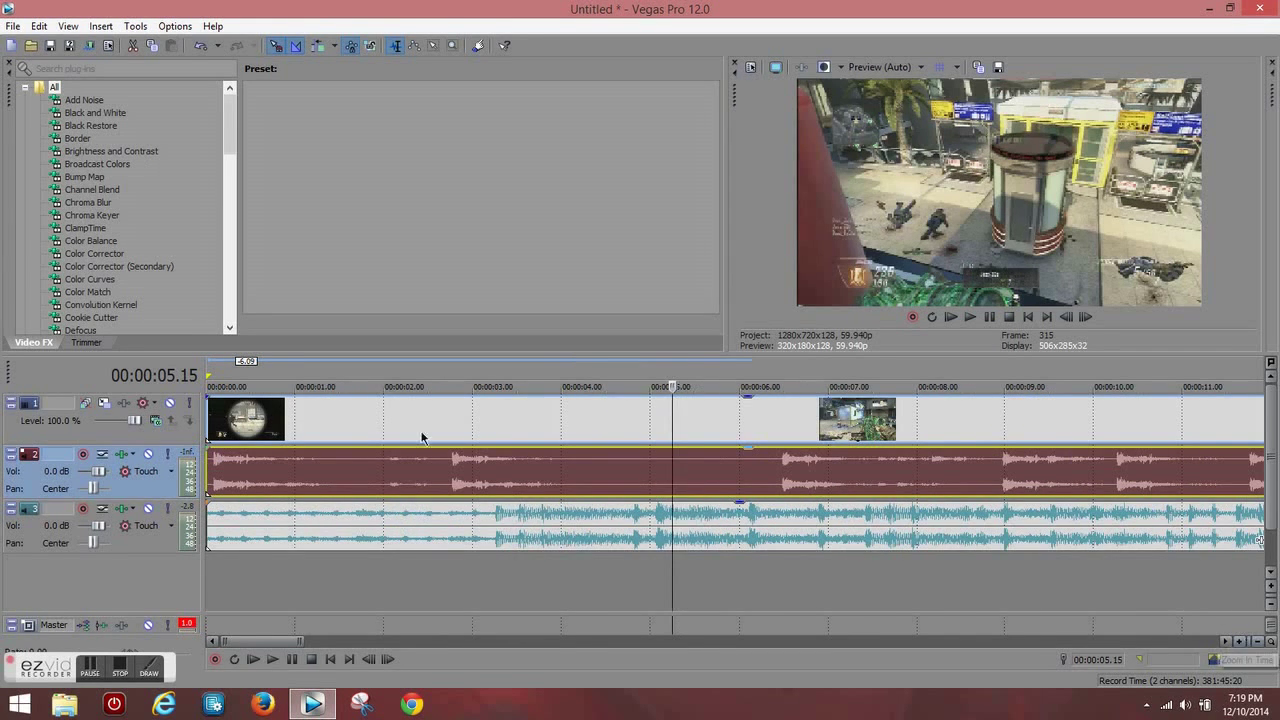
{"action": "right_click", "coordinate": [361, 477]}
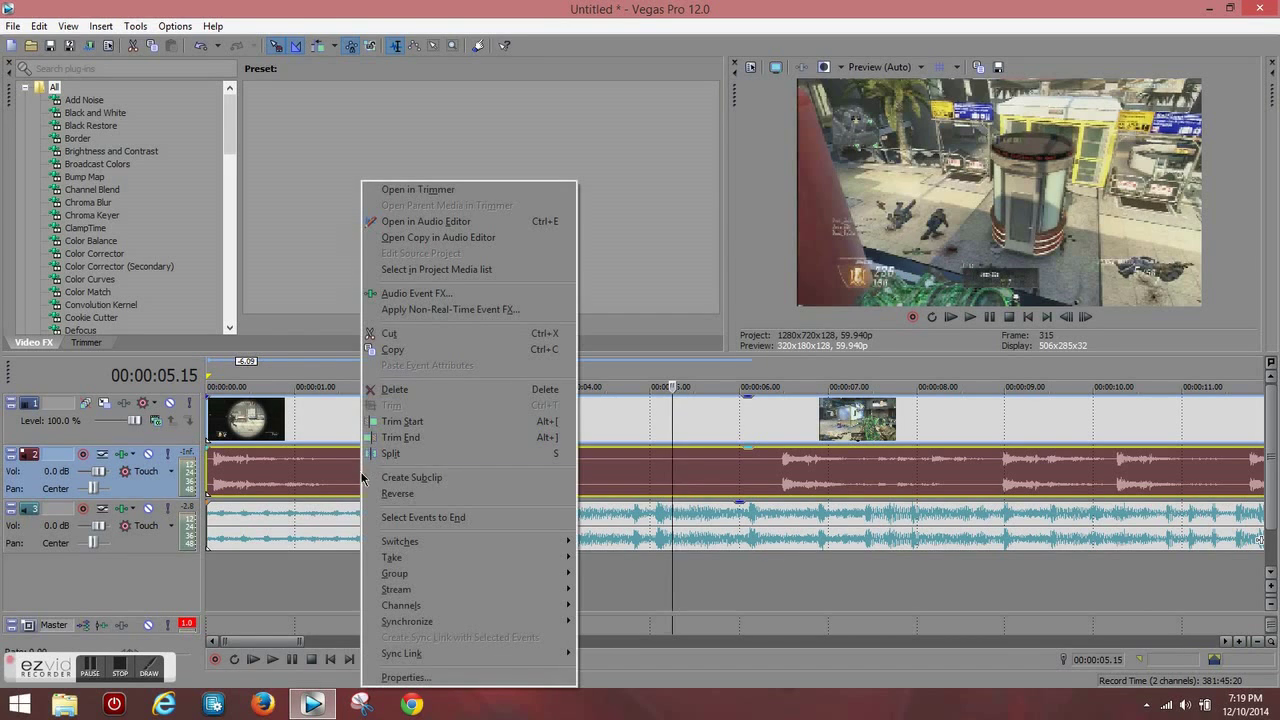
{"action": "mouse_move", "coordinate": [447, 543]}
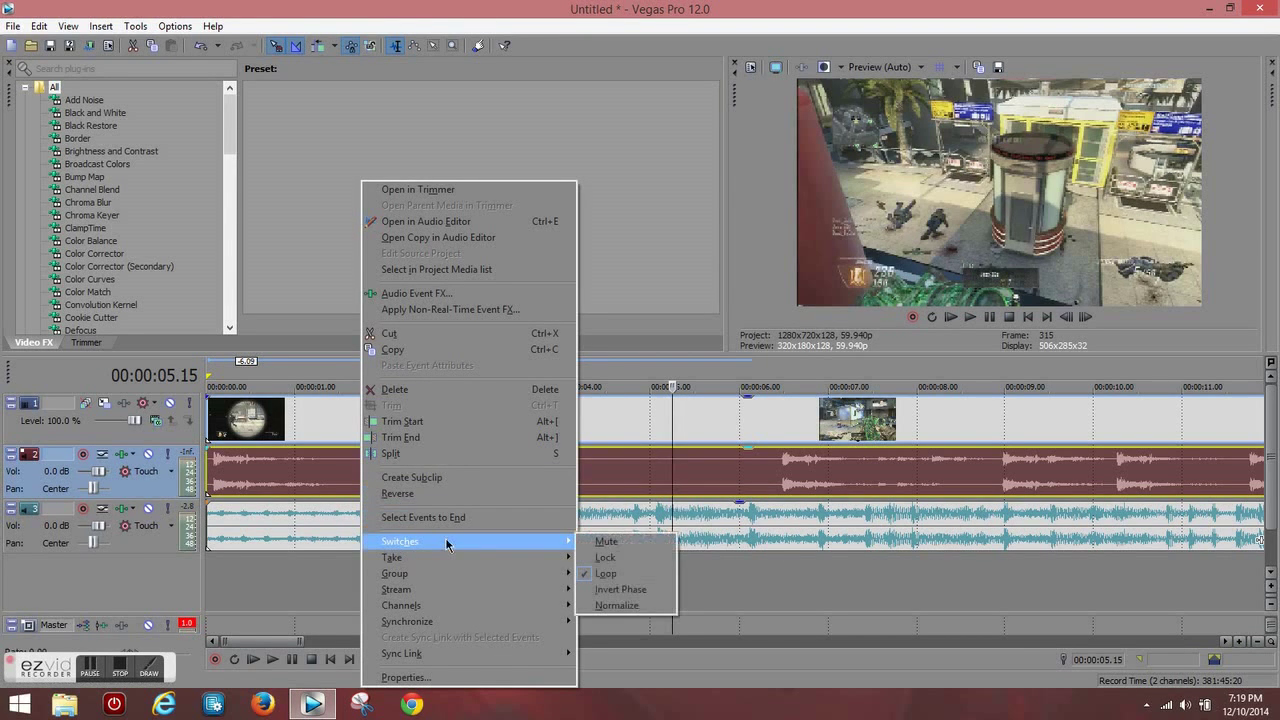
{"action": "left_click", "coordinate": [602, 543]}
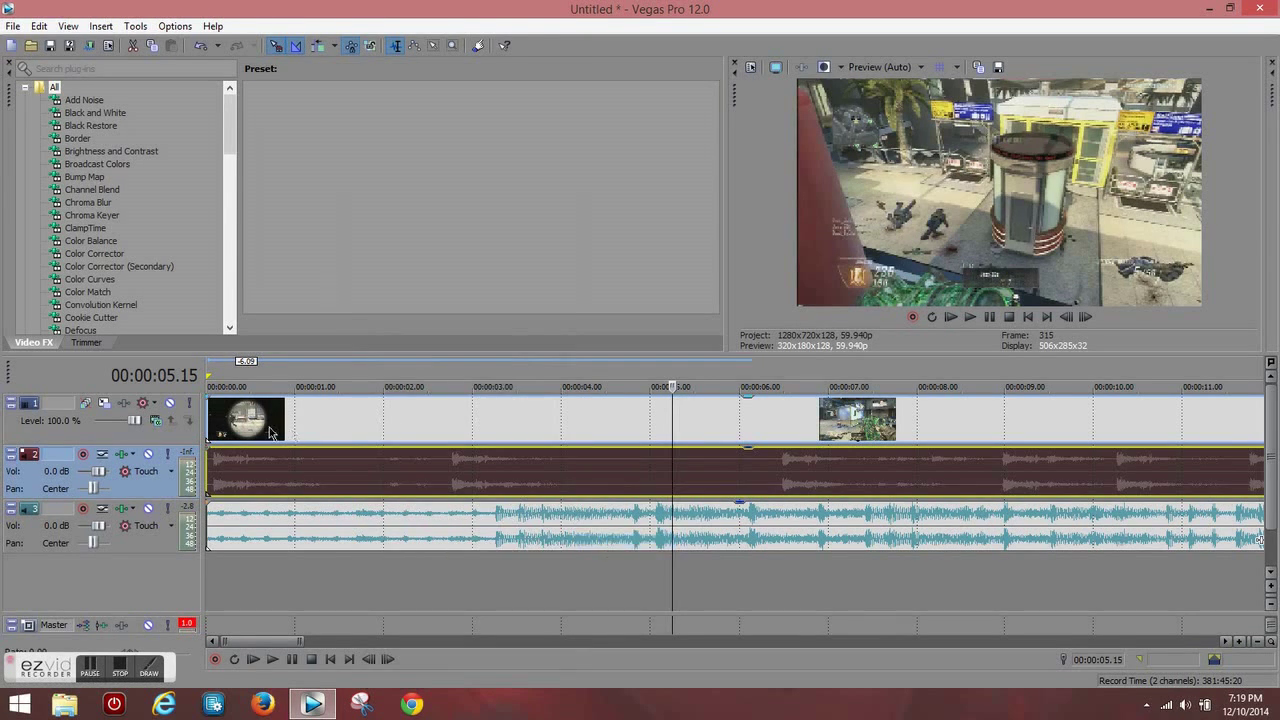
Step: Set the edit point at 00:00:03.06 in the music and delete the stray marker
{"action": "left_click", "coordinate": [481, 527]}
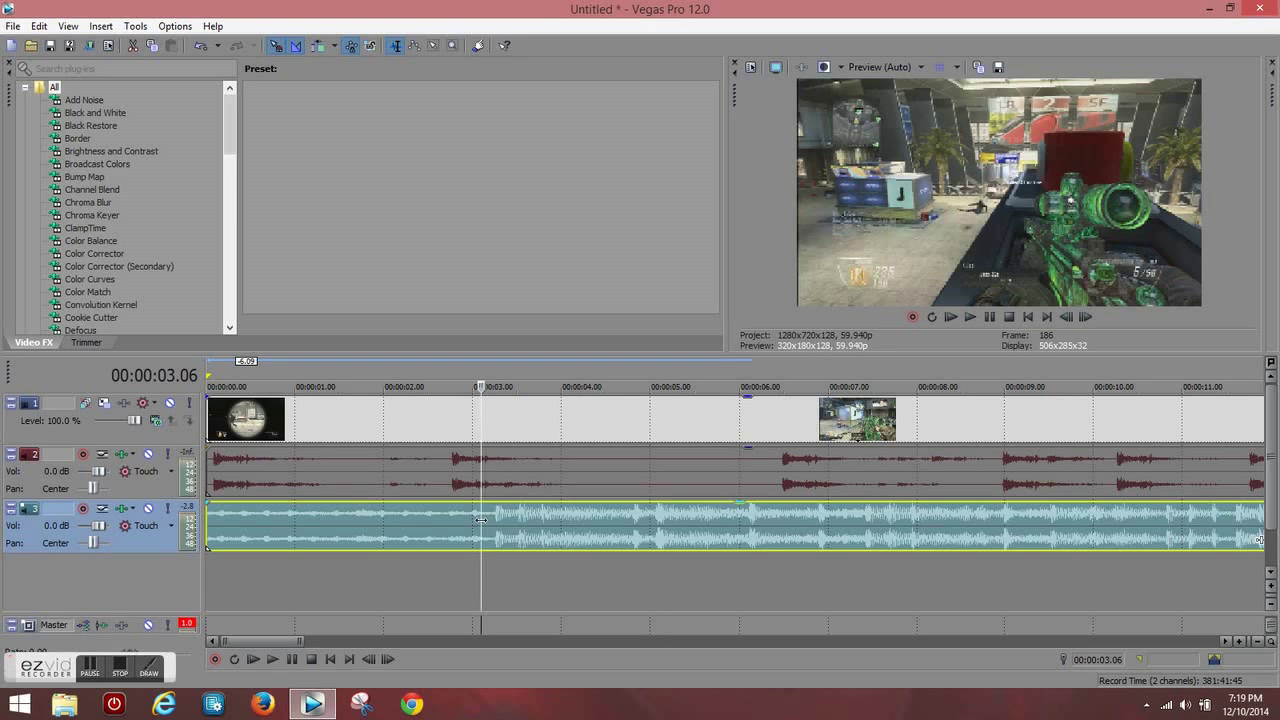
{"action": "key", "text": "space"}
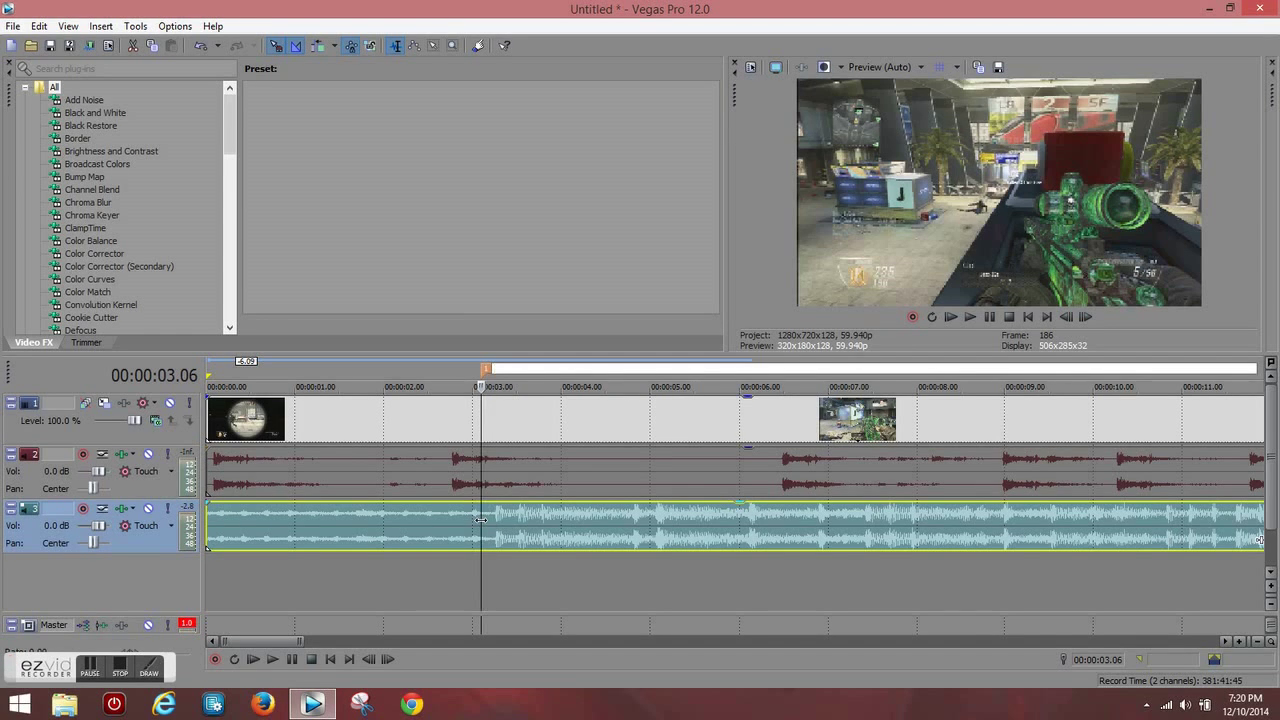
{"action": "right_click", "coordinate": [484, 369]}
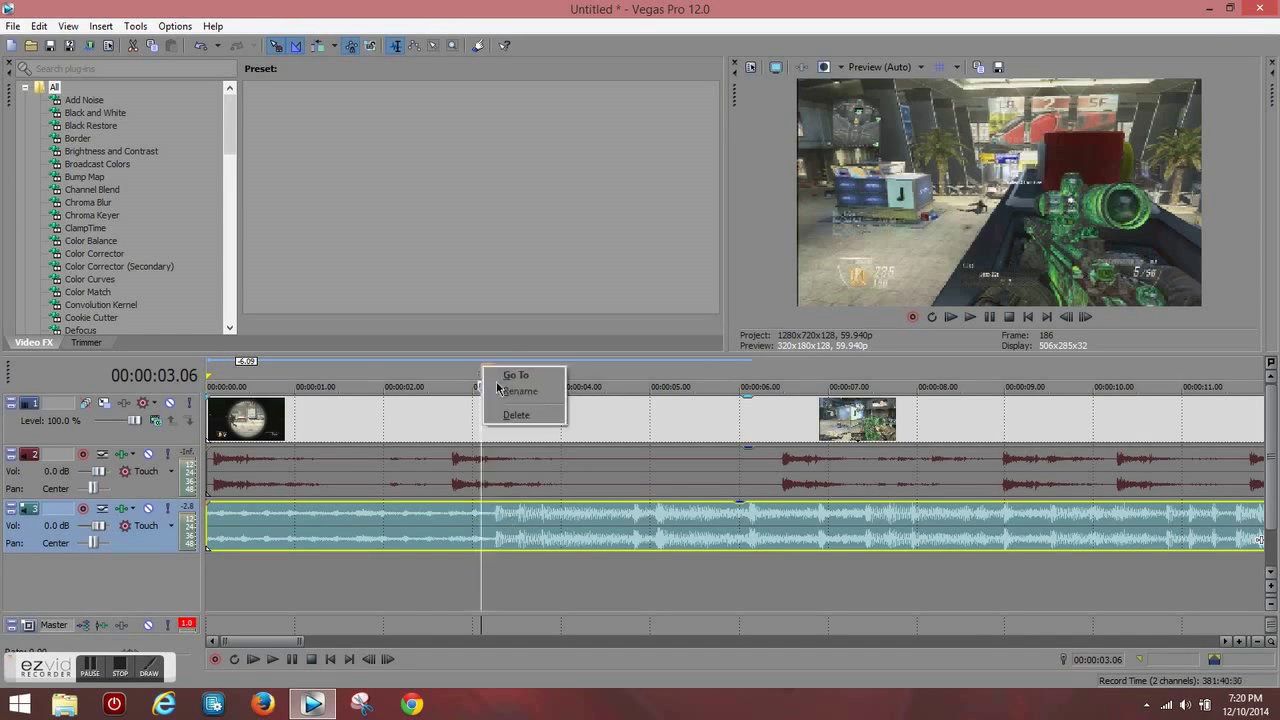
{"action": "left_click", "coordinate": [521, 415]}
Step: Play the music from 00:00:03.06, dropping ten beat markers with M
{"action": "key", "text": "space"}
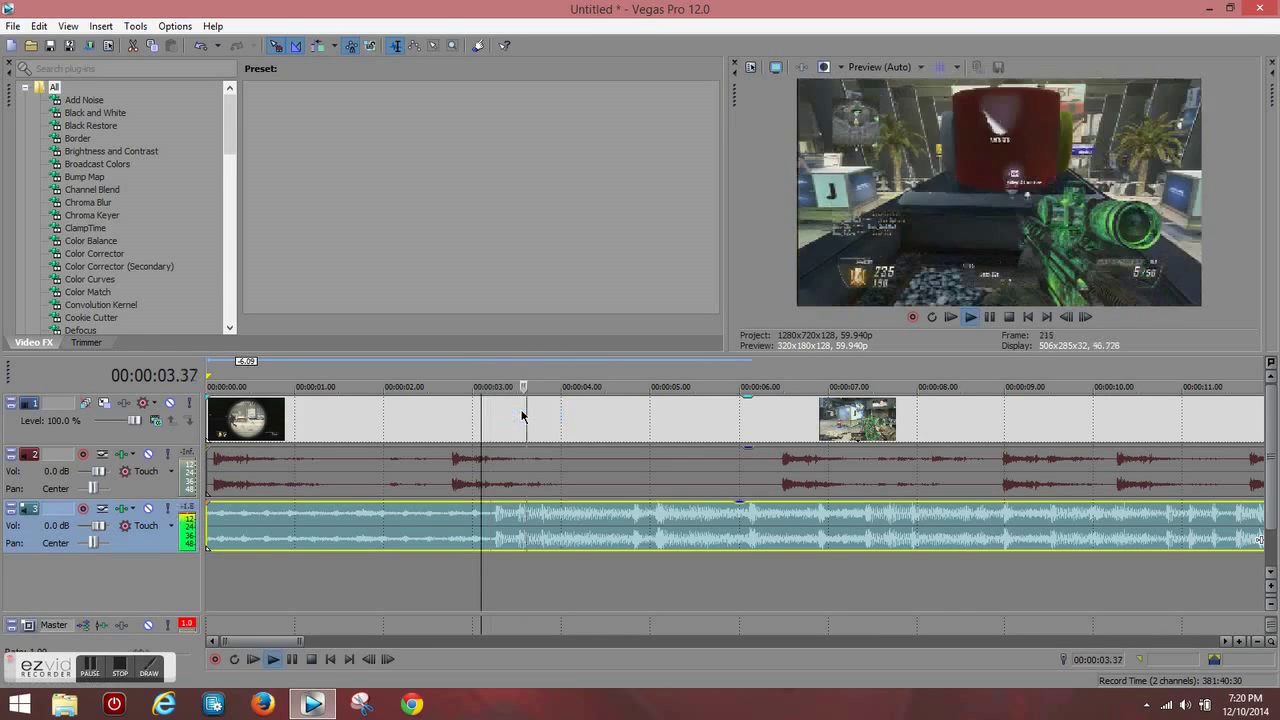
{"action": "key", "text": "m"}
{"action": "key", "text": "m"}
{"action": "key", "text": "m"}
{"action": "key", "text": "m"}
{"action": "key", "text": "m"}
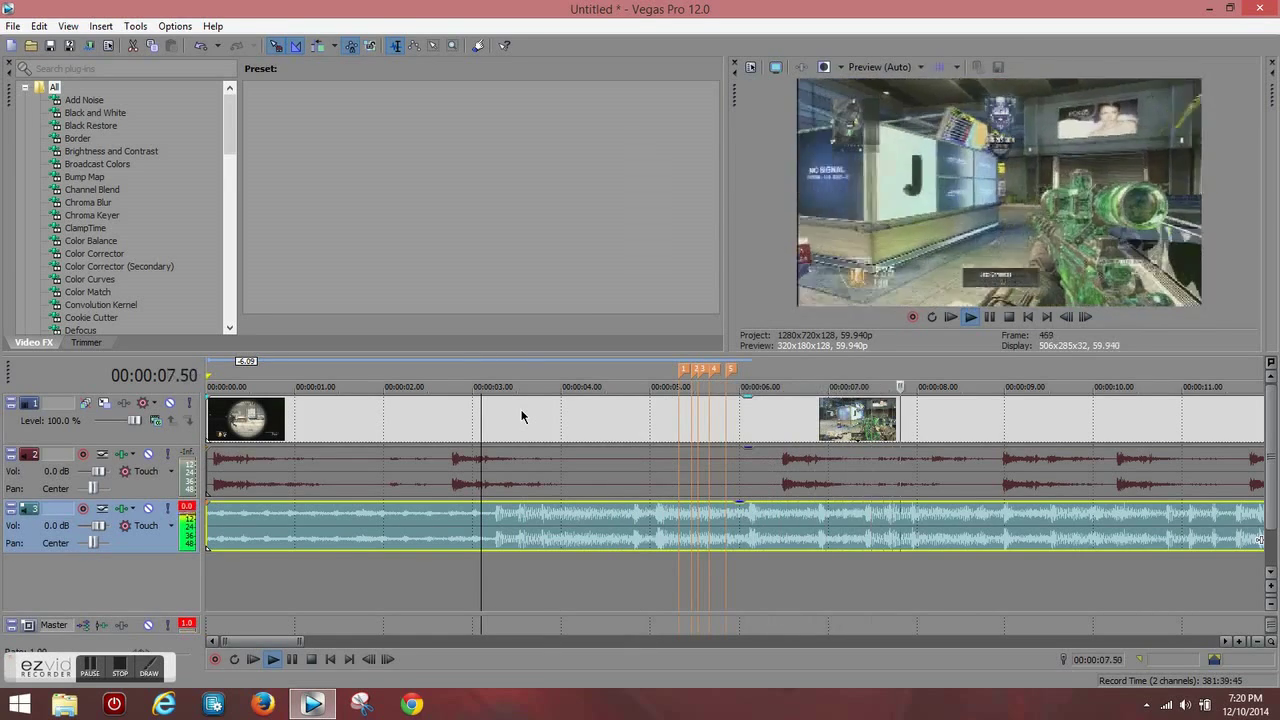
{"action": "key", "text": "m"}
{"action": "key", "text": "m"}
{"action": "key", "text": "m"}
{"action": "key", "text": "m"}
{"action": "key", "text": "m"}
{"action": "key", "text": "space"}
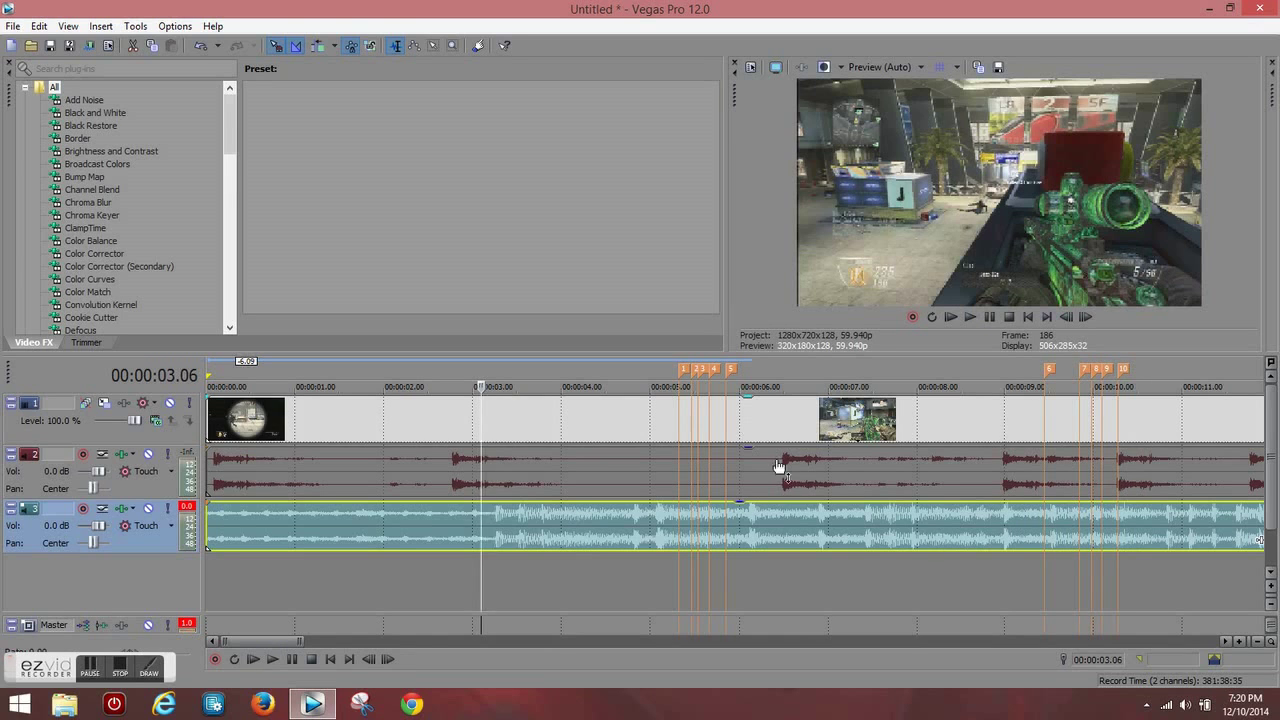
Step: Zoom out to the whole project, replay from 00:00:05.19, and park the playhead at 00:00:16.16
{"action": "left_click", "coordinate": [1259, 645]}
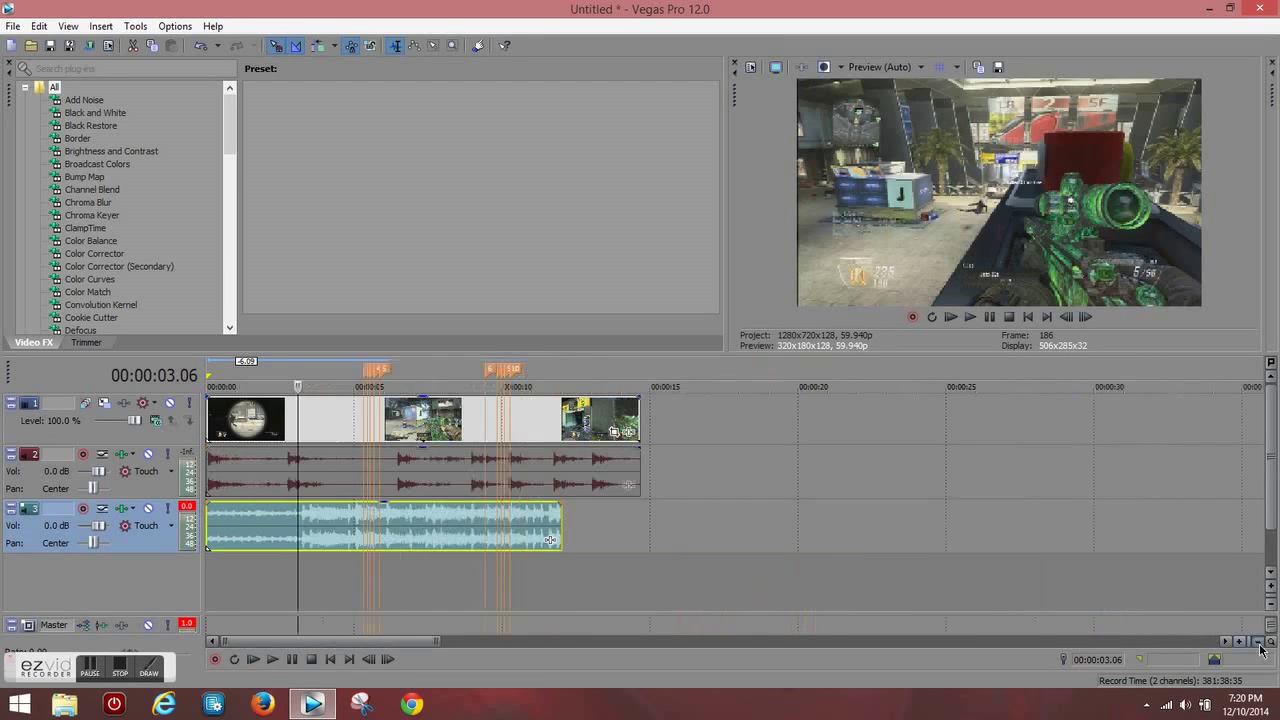
{"action": "left_click", "coordinate": [362, 472]}
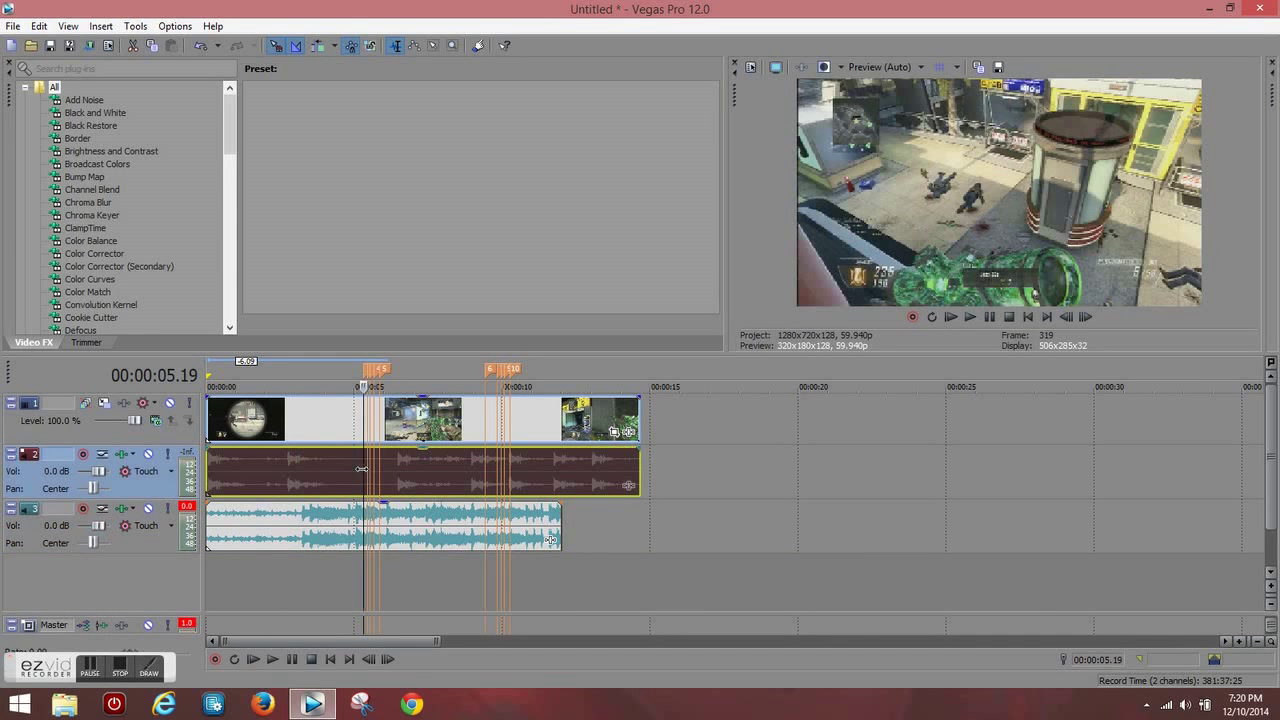
{"action": "key", "text": "space"}
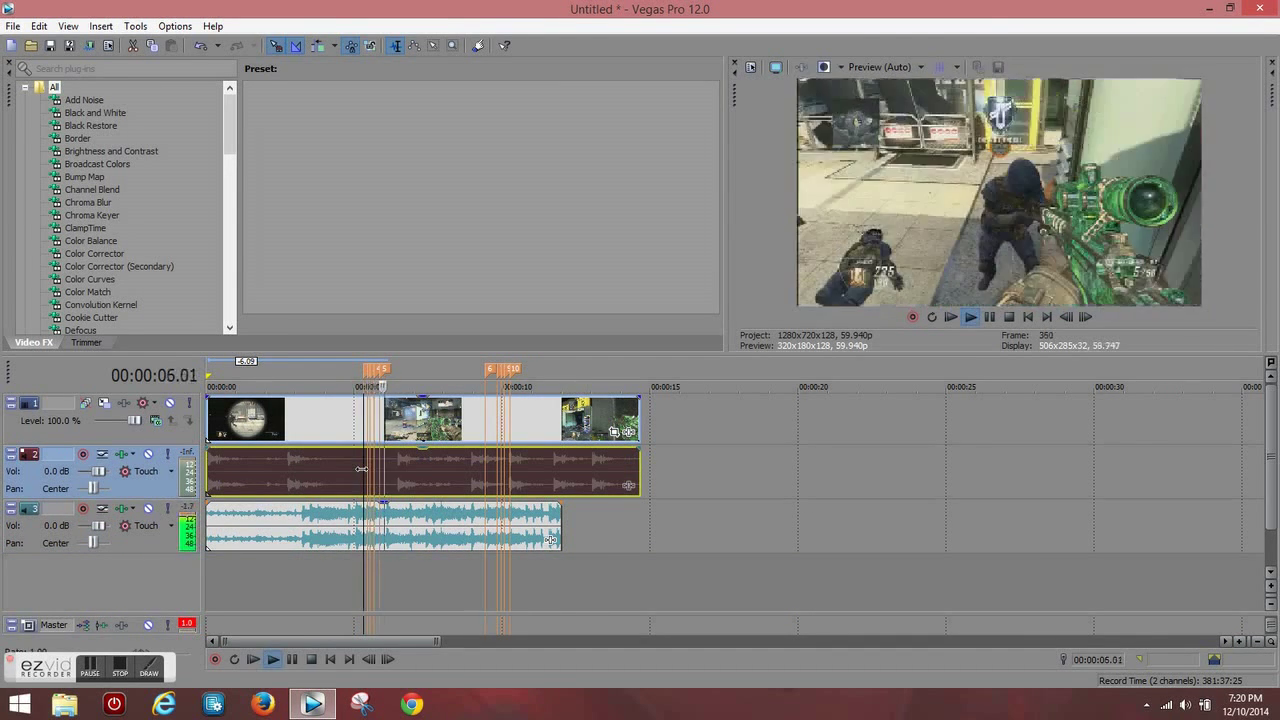
{"action": "key", "text": "space"}
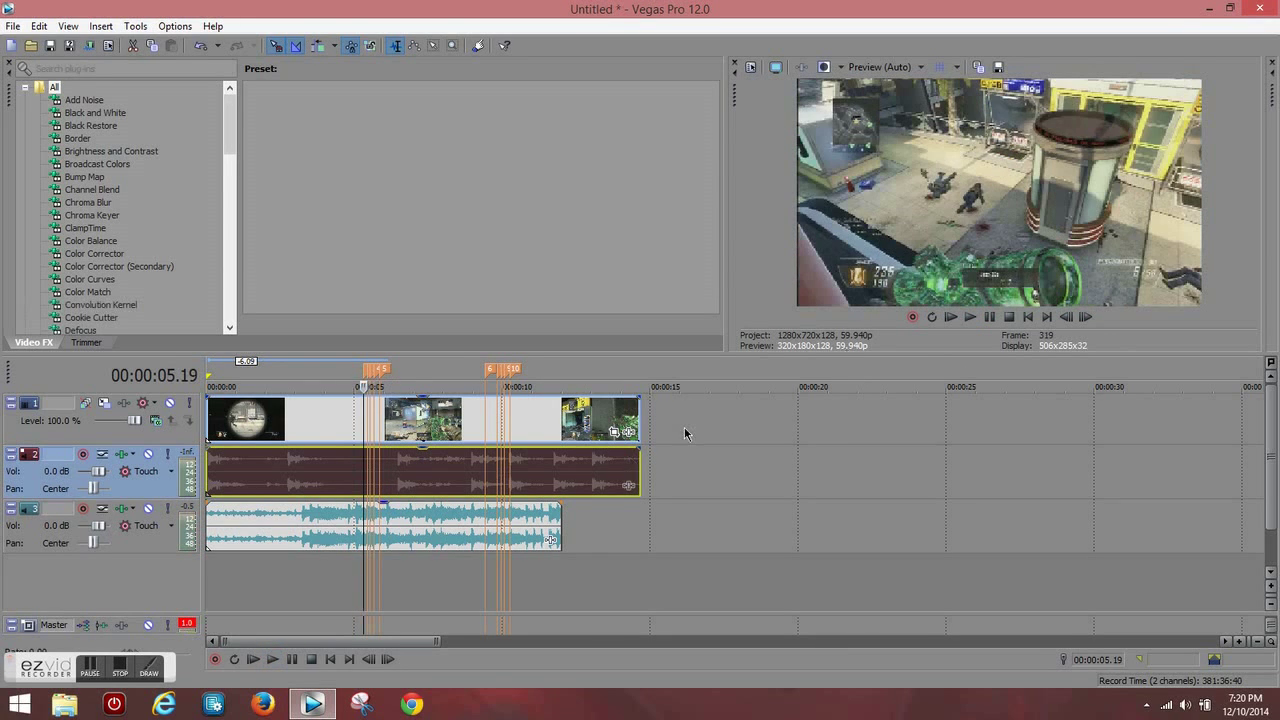
{"action": "left_click", "coordinate": [687, 430]}
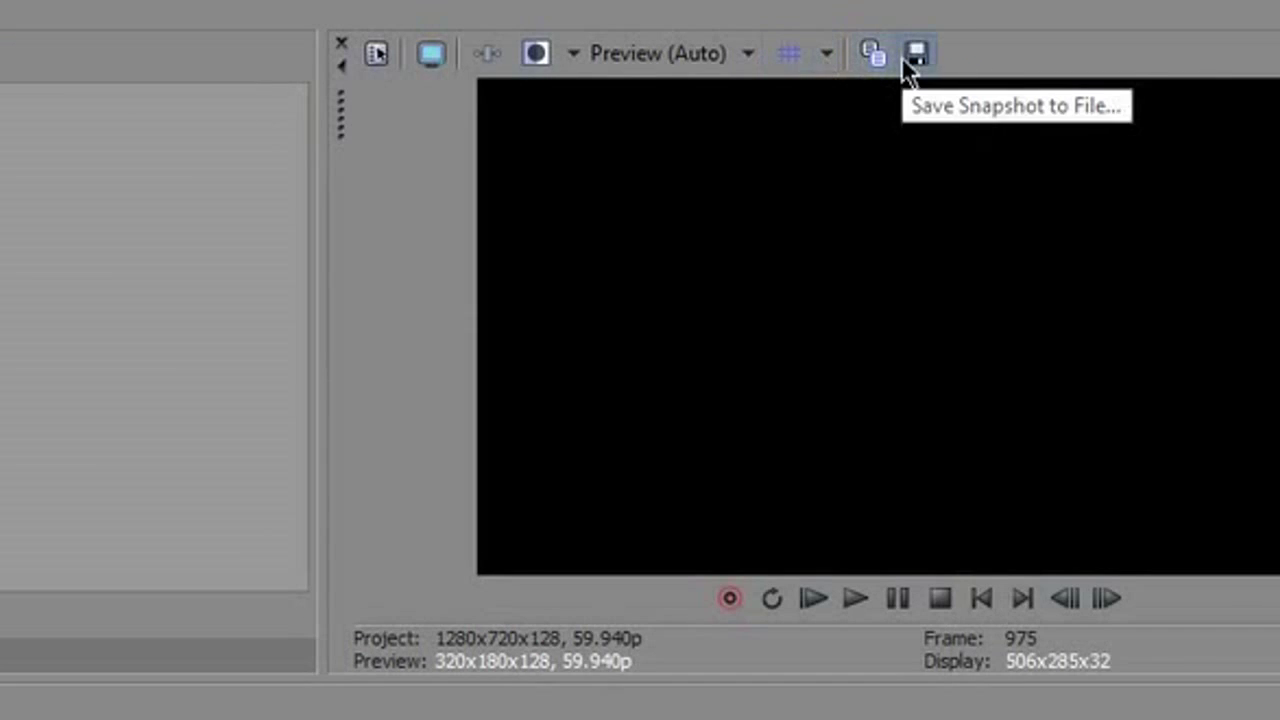
Step: Save the black preview frame as the JPEG snapshot Image1 on the Desktop
{"action": "left_click", "coordinate": [916, 55]}
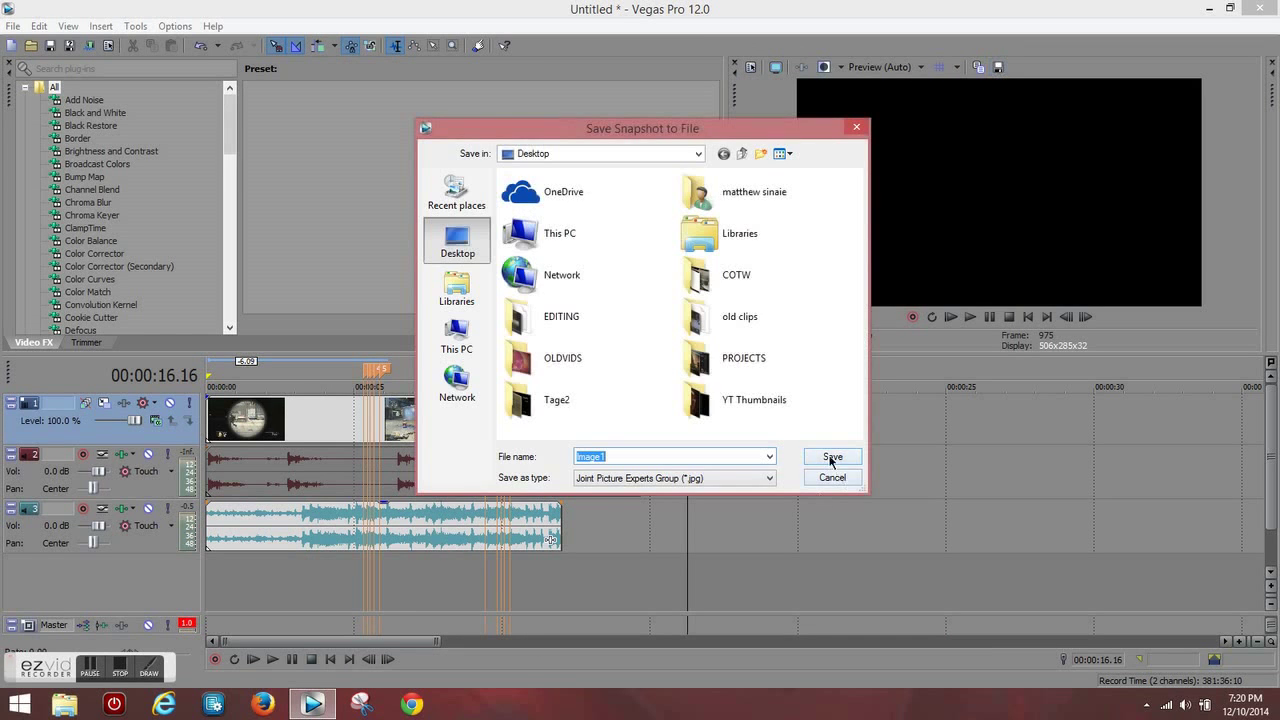
{"action": "left_click", "coordinate": [830, 459]}
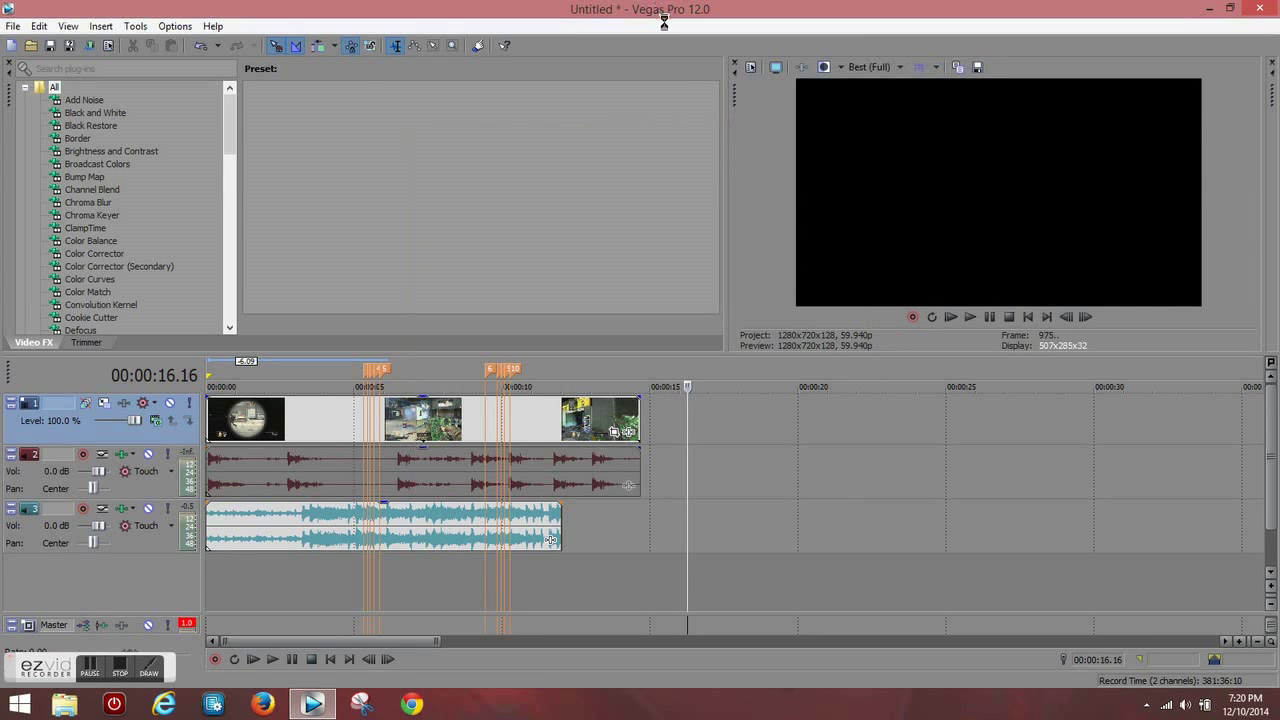
{"action": "double_click", "coordinate": [664, 15]}
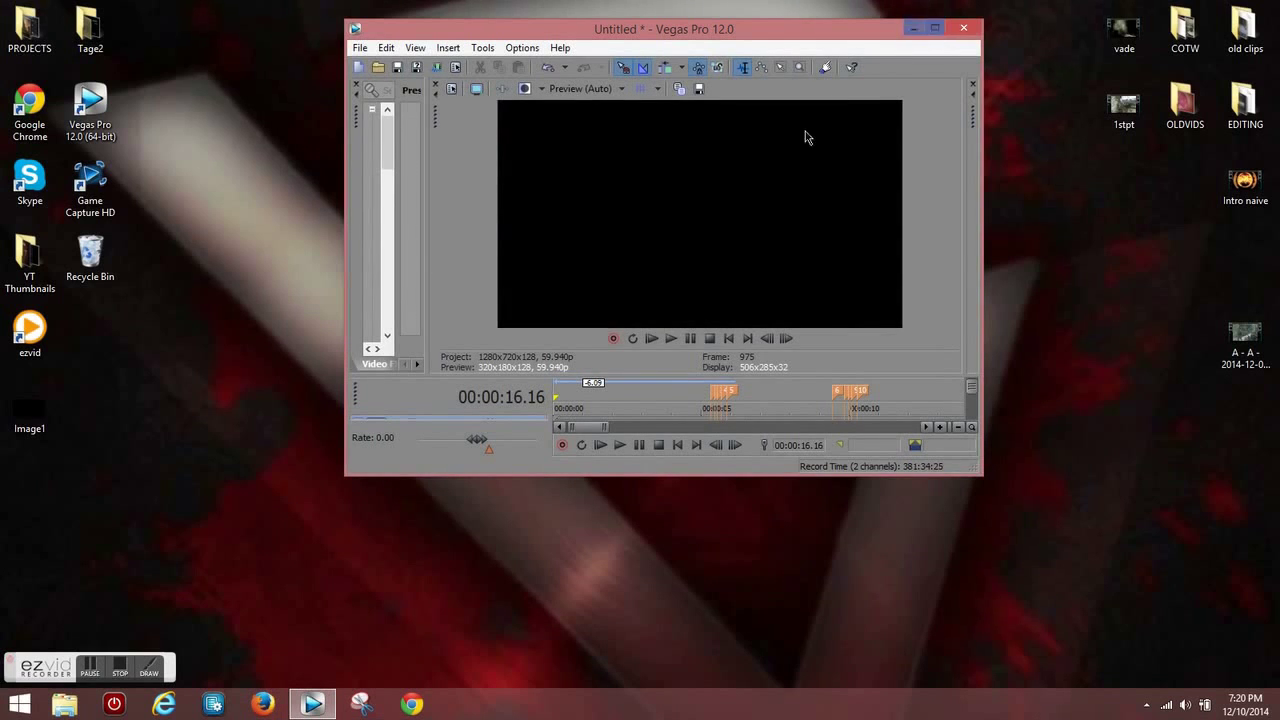
Step: Drag Image1 from the desktop onto the start of the video track, then maximize Vegas
{"action": "left_click_drag", "start_coordinate": [794, 34], "coordinate": [1279, 10]}
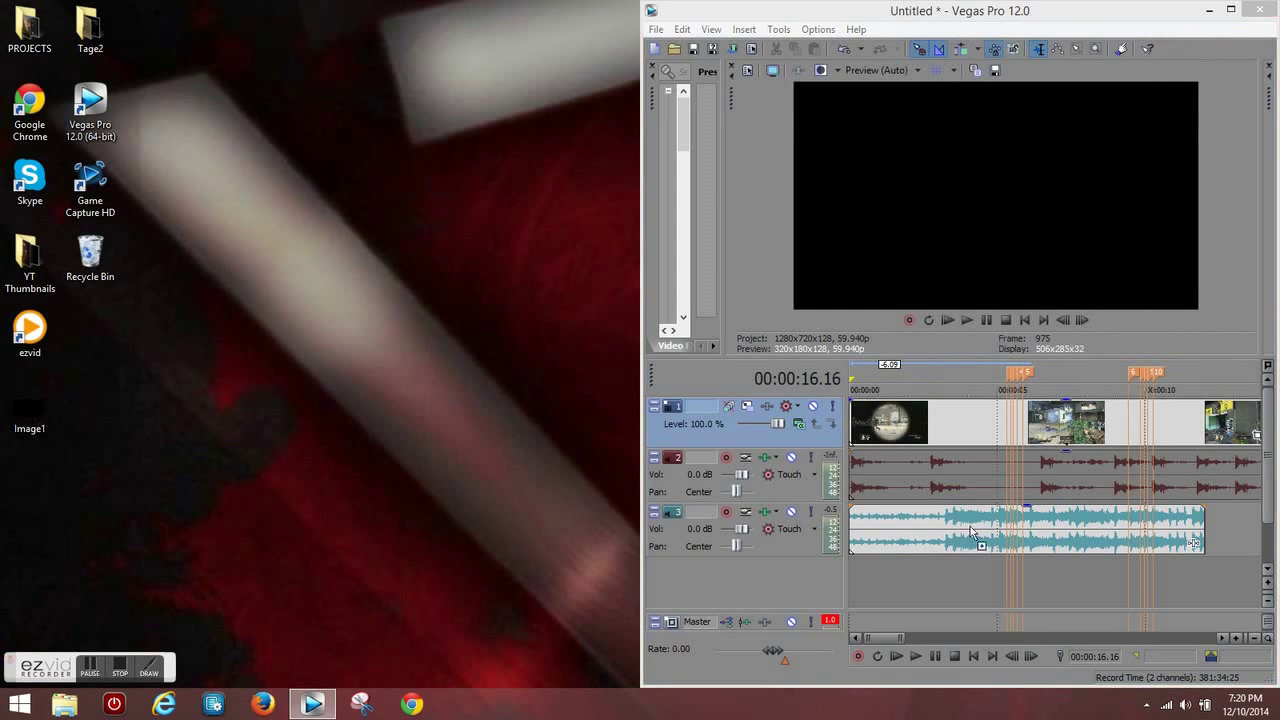
{"action": "left_click_drag", "start_coordinate": [1250, 444], "coordinate": [886, 428]}
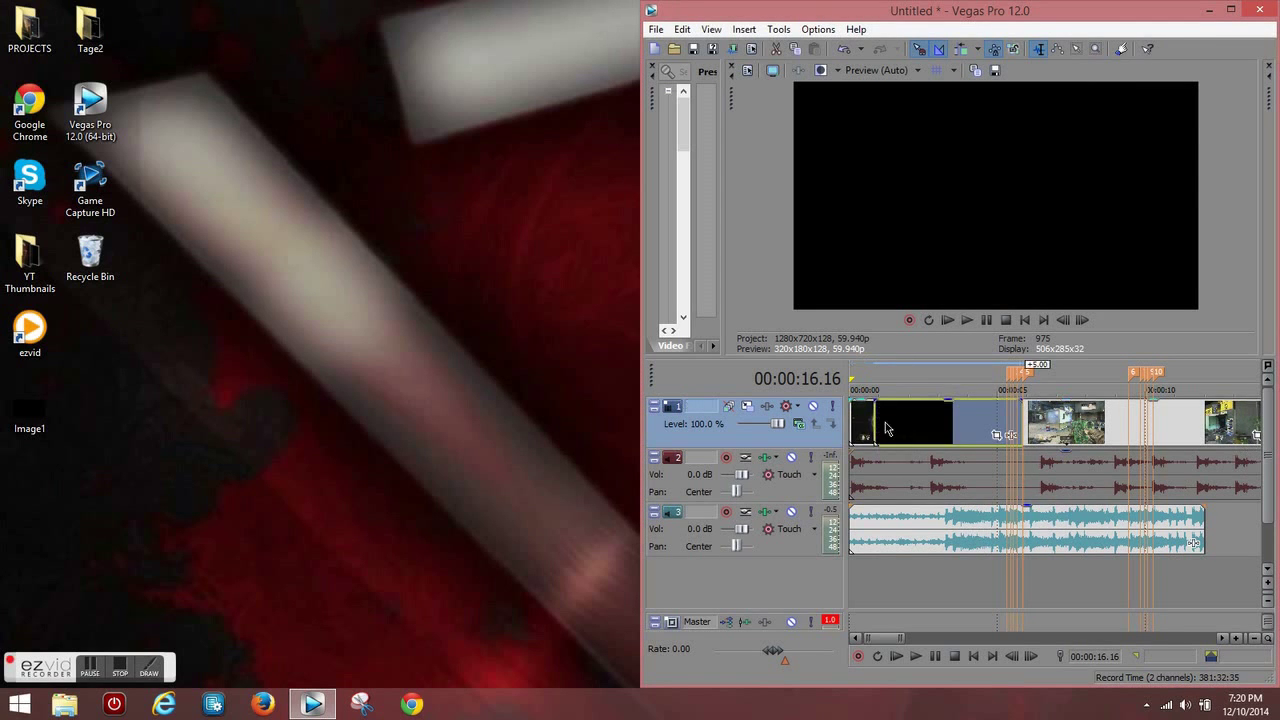
{"action": "left_click", "coordinate": [1231, 9]}
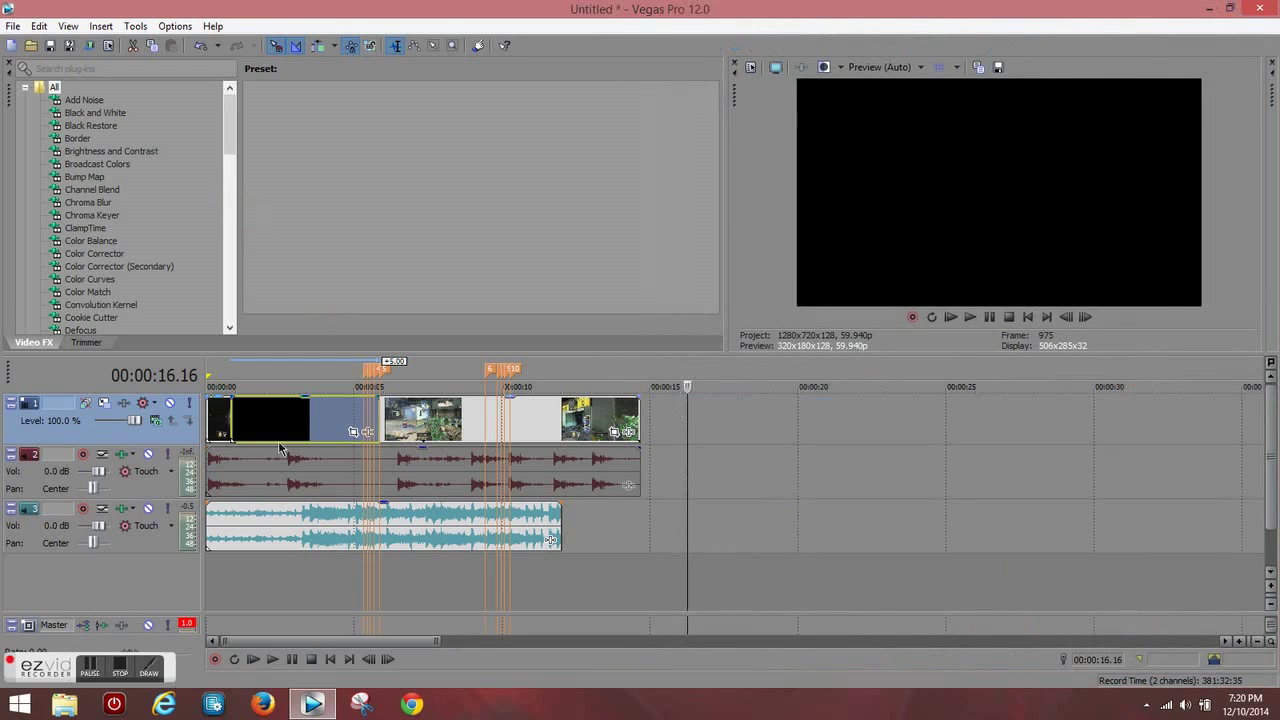
Step: Insert a new top video track, move the black image onto it, and trim it short
{"action": "right_click", "coordinate": [186, 436]}
{"action": "left_click", "coordinate": [229, 466]}
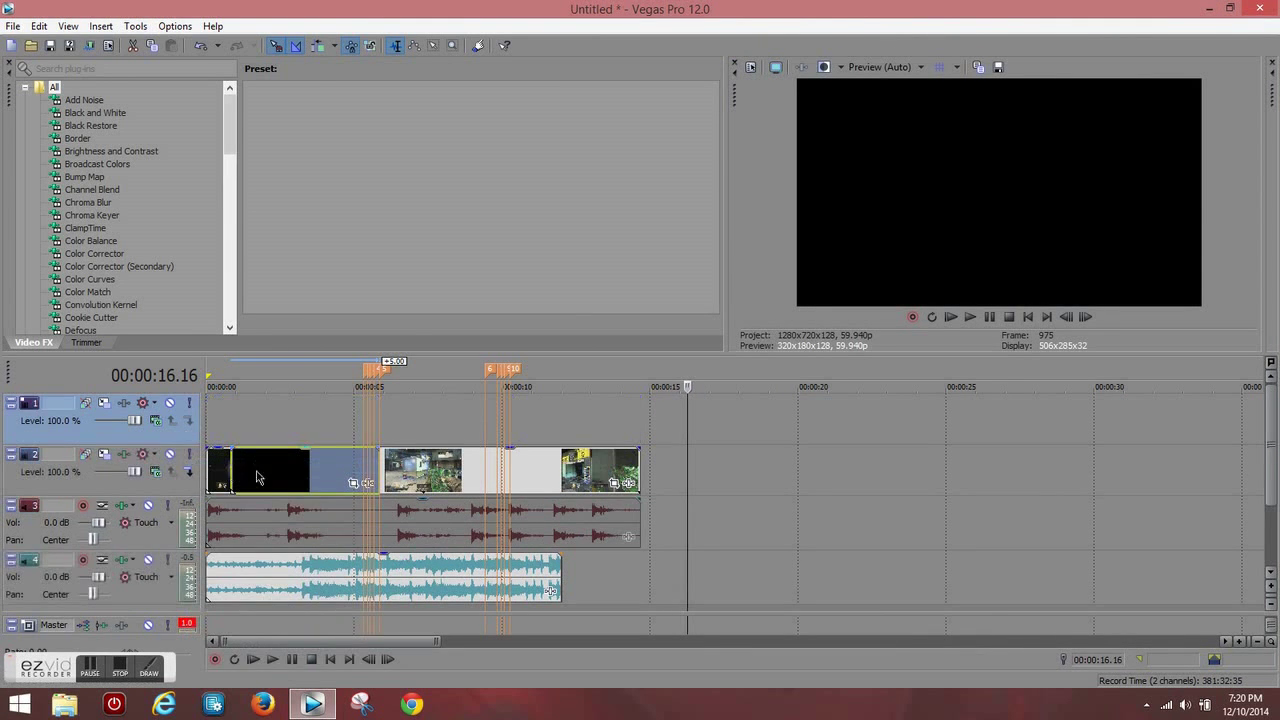
{"action": "left_click_drag", "start_coordinate": [256, 477], "coordinate": [256, 421]}
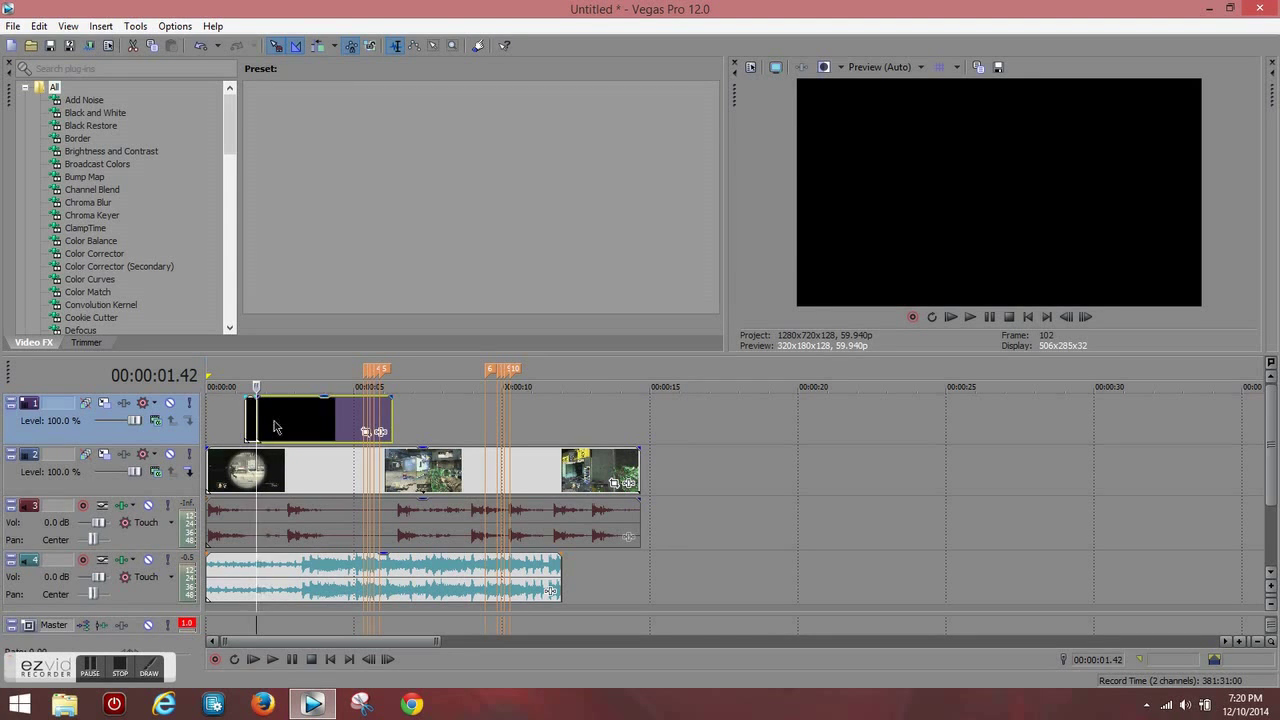
{"action": "right_click", "coordinate": [274, 427]}
{"action": "left_click", "coordinate": [320, 373]}
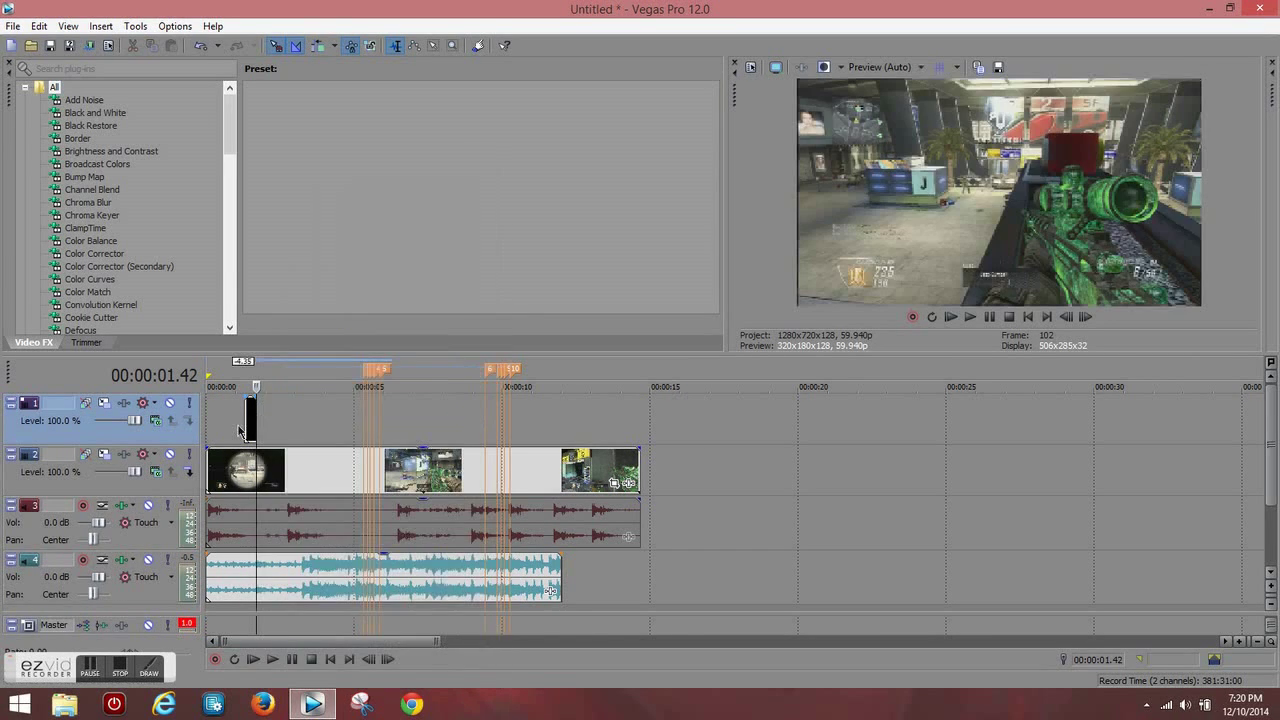
Step: Slide the black flash clip to about 00:00:04.48 and zoom in around it
{"action": "left_click_drag", "start_coordinate": [250, 428], "coordinate": [348, 428]}
{"action": "left_click", "coordinate": [348, 427]}
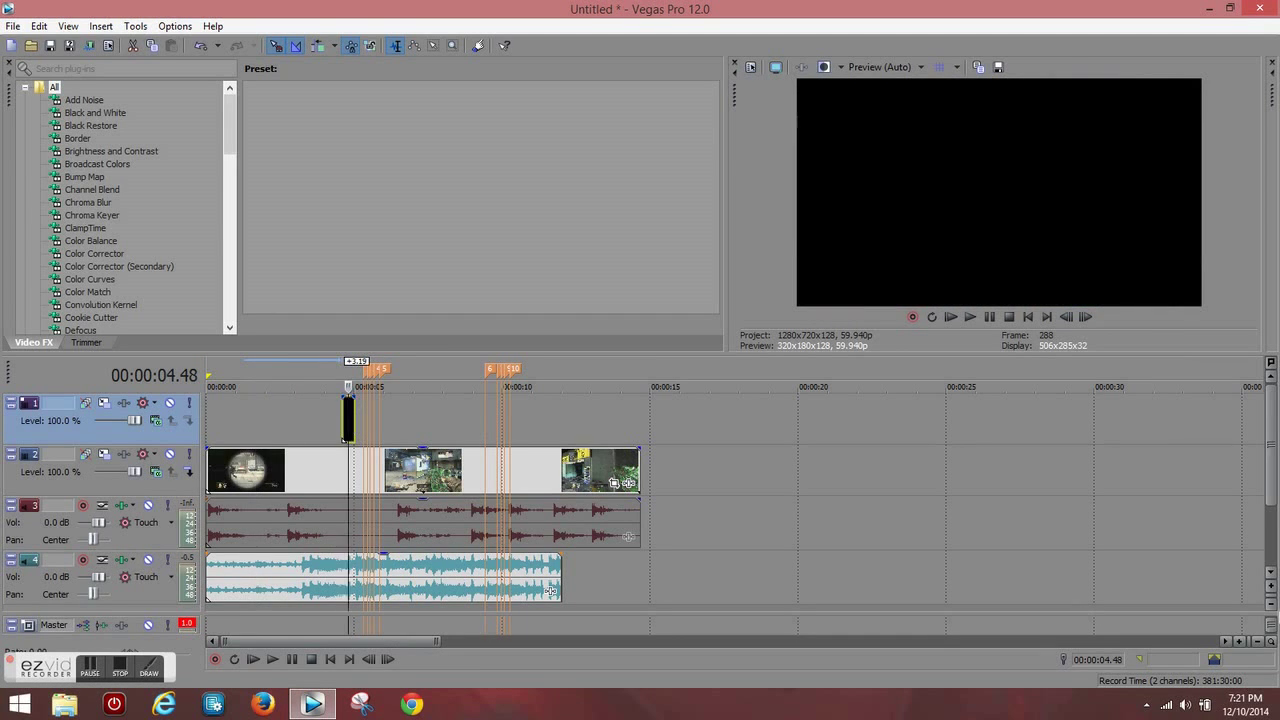
{"action": "left_click", "coordinate": [1243, 642]}
{"action": "left_click", "coordinate": [1243, 642]}
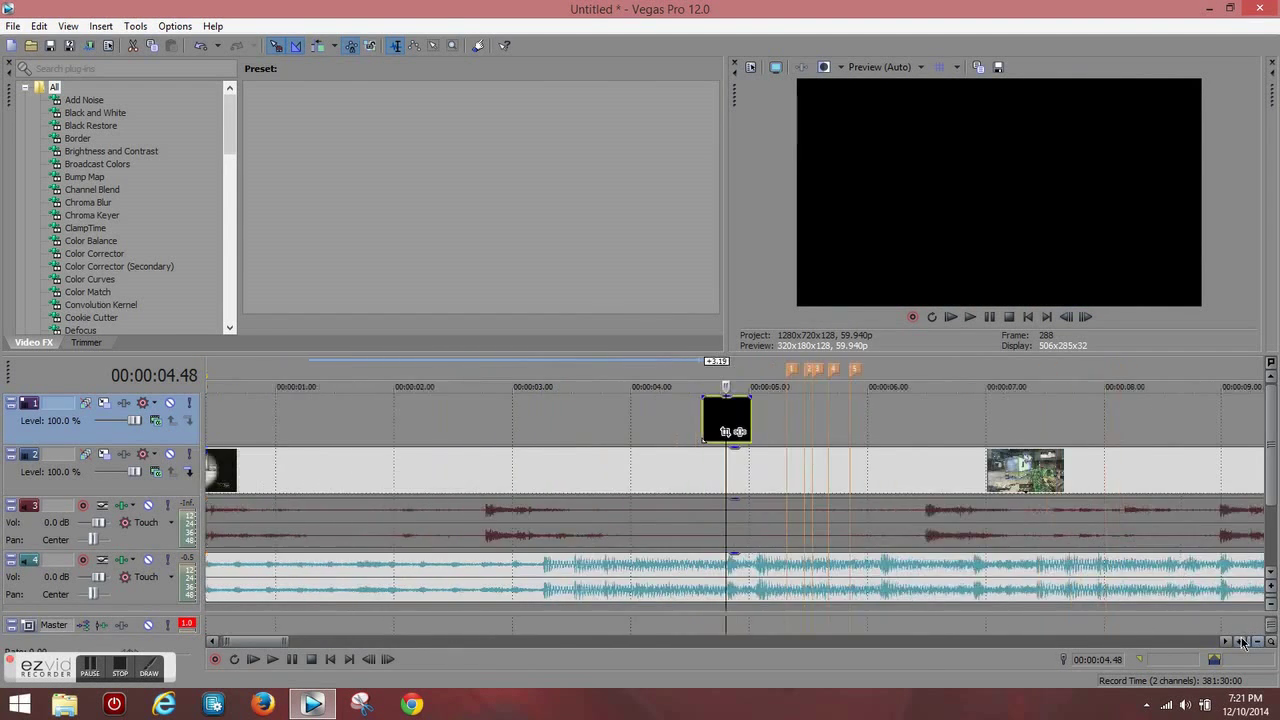
{"action": "left_click", "coordinate": [1243, 642]}
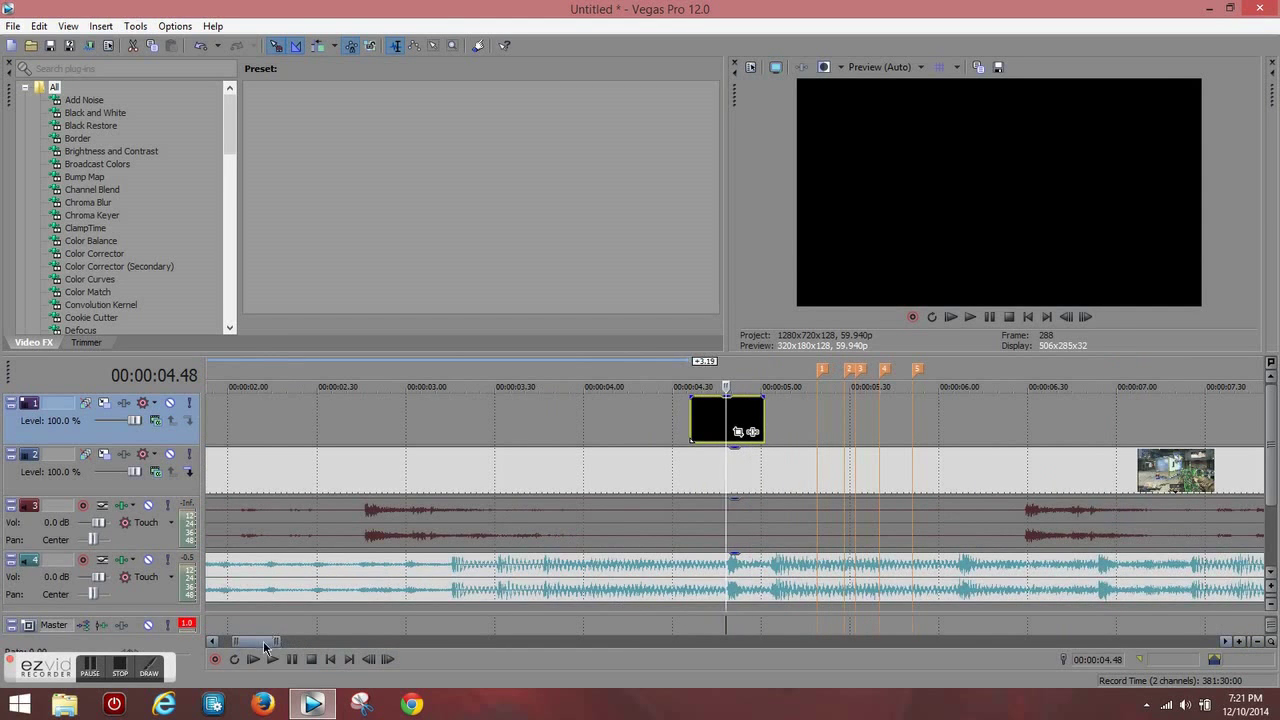
{"action": "left_click_drag", "start_coordinate": [268, 640], "coordinate": [281, 648]}
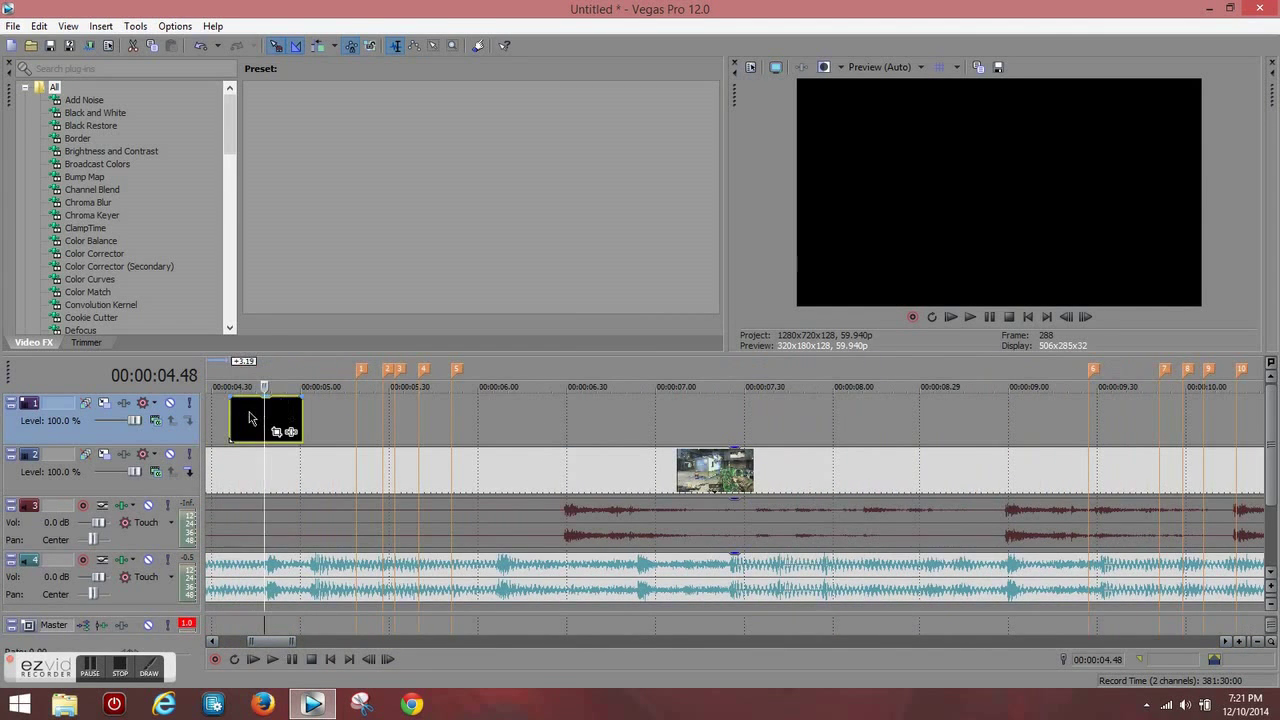
Step: Move the black clip to marker 1 and advance the playhead four frames from its start
{"action": "left_click_drag", "start_coordinate": [250, 418], "coordinate": [377, 418]}
{"action": "left_click", "coordinate": [357, 412]}
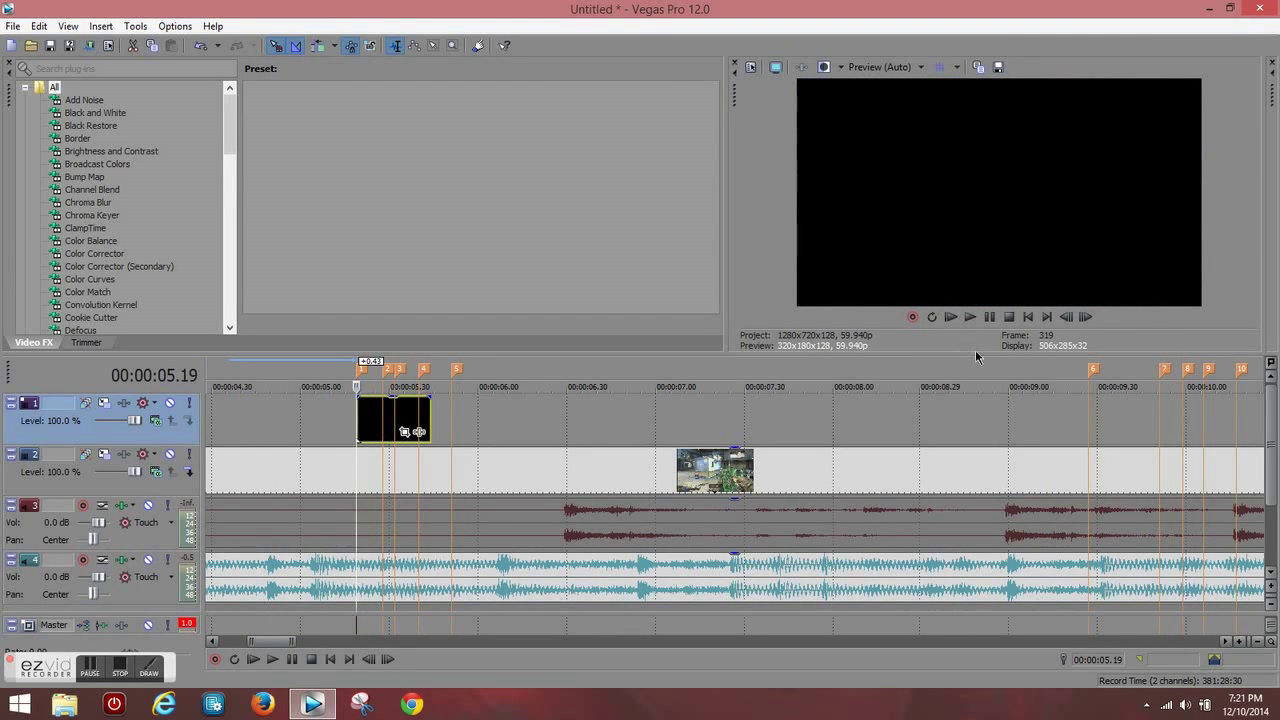
{"action": "left_click", "coordinate": [1087, 318]}
{"action": "left_click", "coordinate": [1087, 318]}
{"action": "left_click", "coordinate": [1087, 318]}
{"action": "left_click", "coordinate": [1087, 318]}
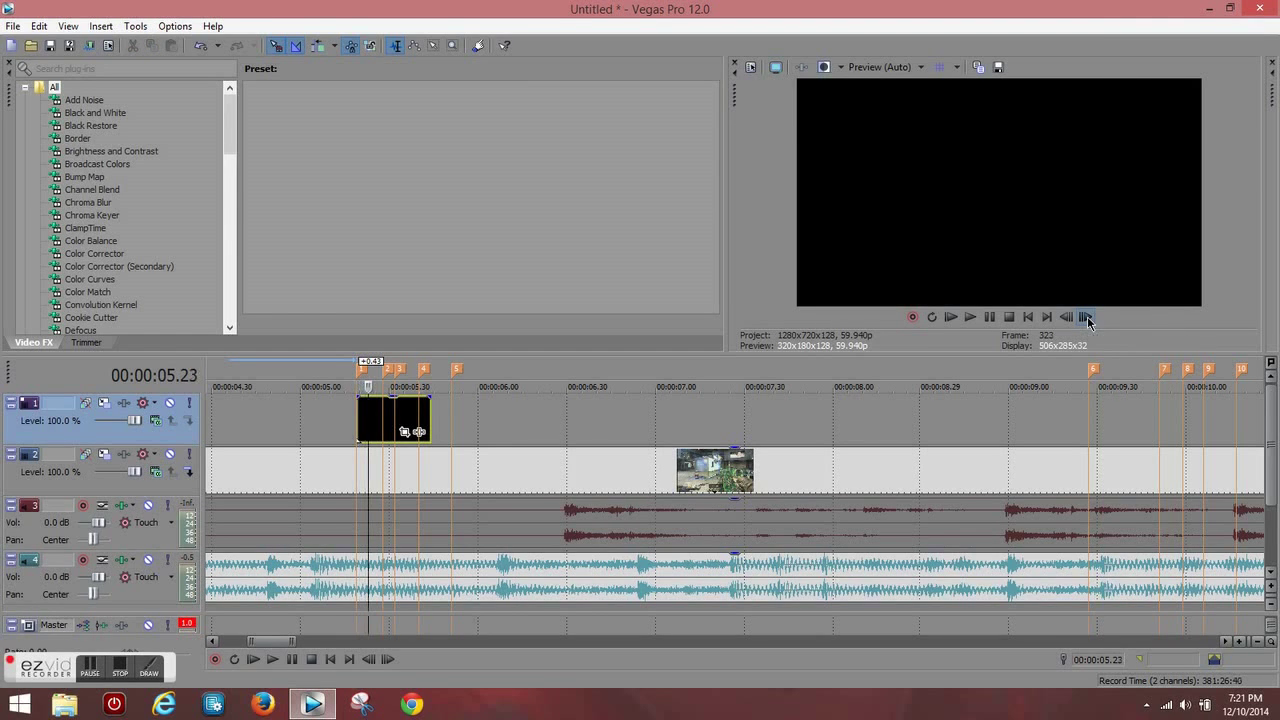
Step: Trim the black clip's end at the playhead, leaving a four-frame flash from 00:00:05.19
{"action": "right_click", "coordinate": [412, 421]}
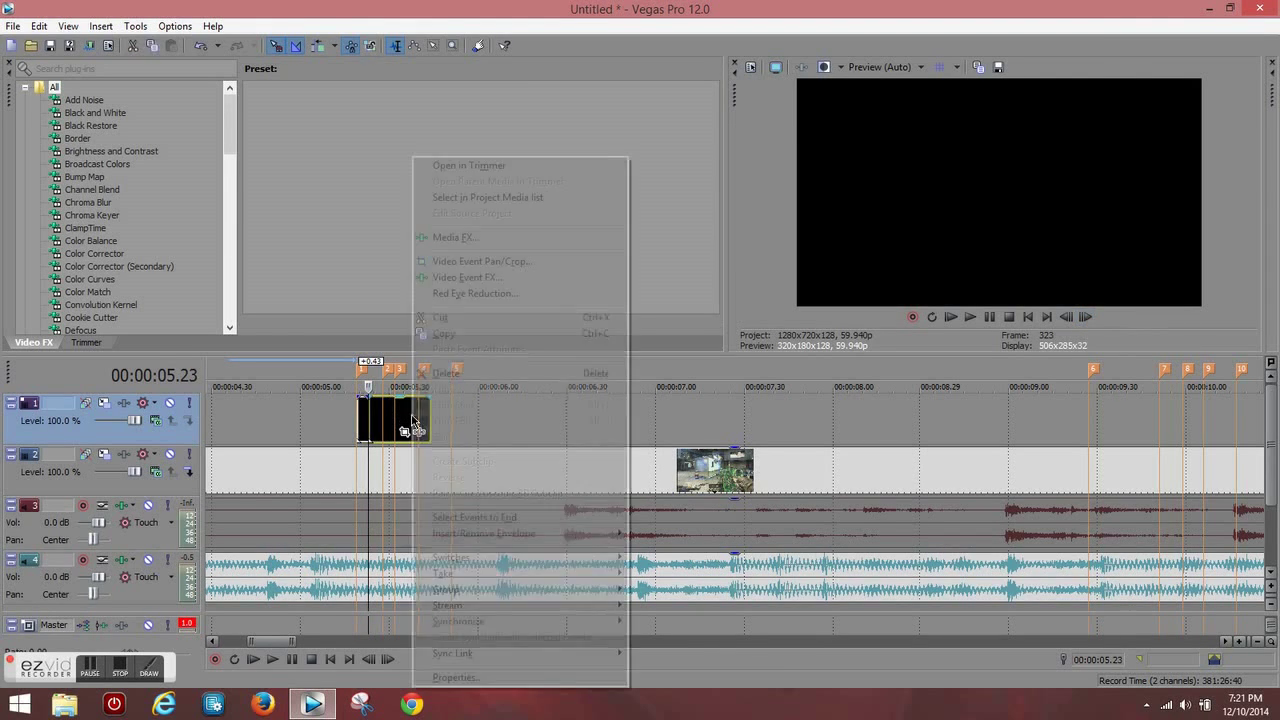
{"action": "left_click", "coordinate": [443, 373]}
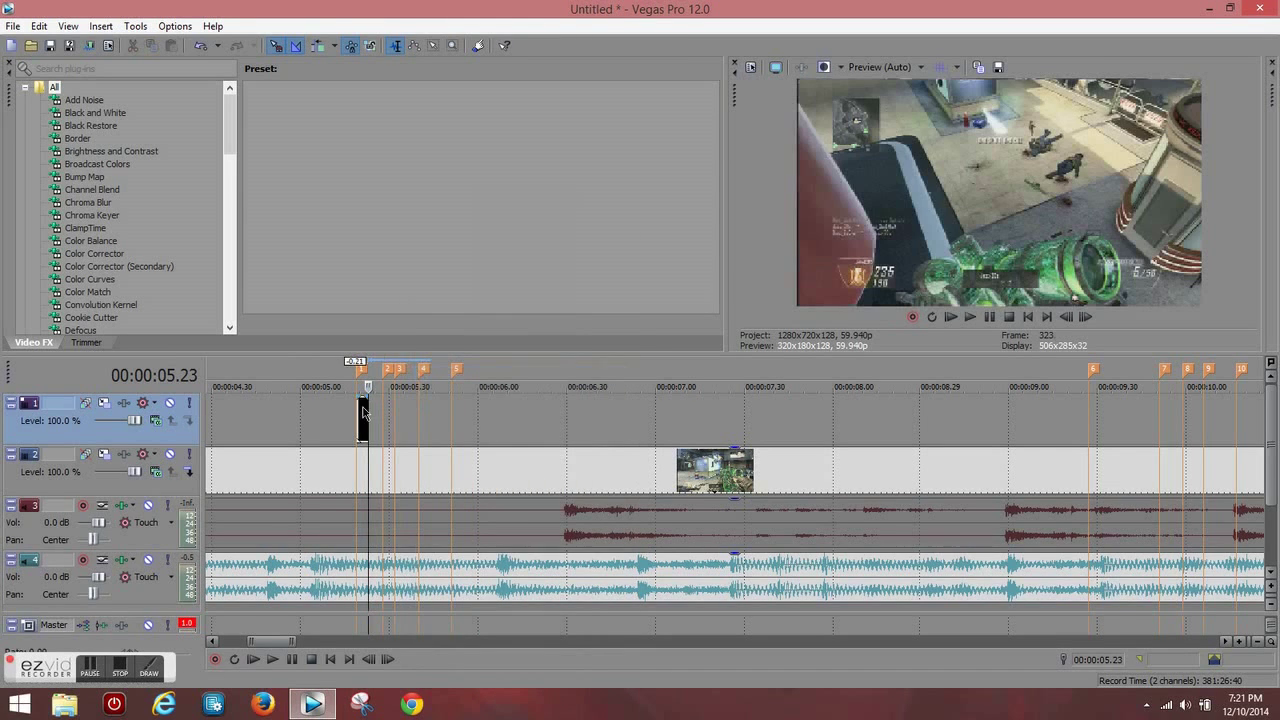
{"action": "left_click", "coordinate": [344, 416]}
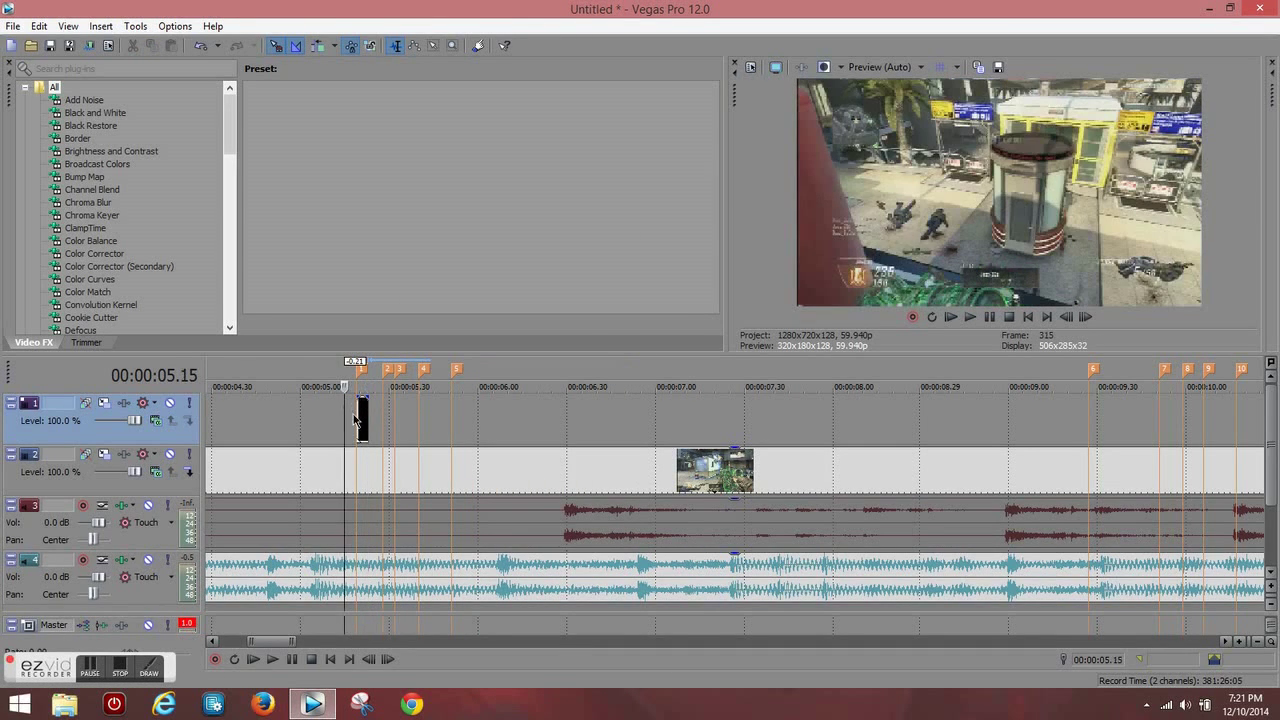
{"action": "left_click", "coordinate": [355, 419]}
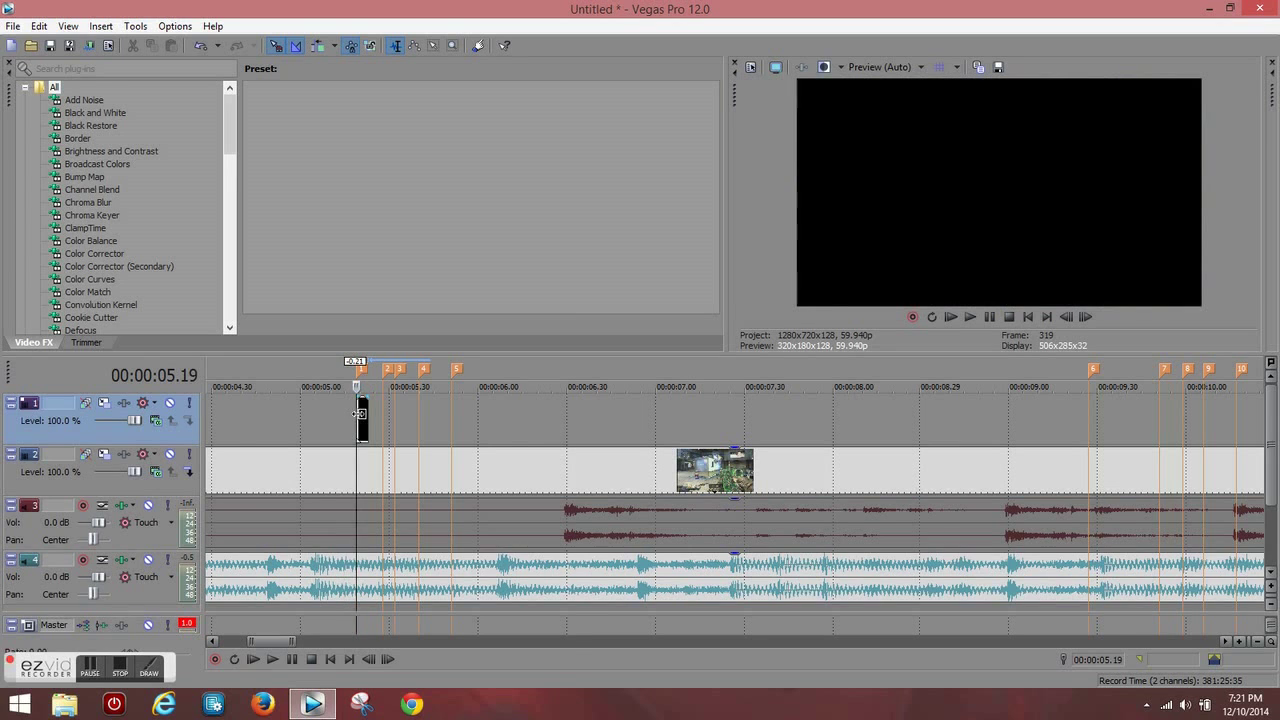
{"action": "right_click", "coordinate": [359, 413]}
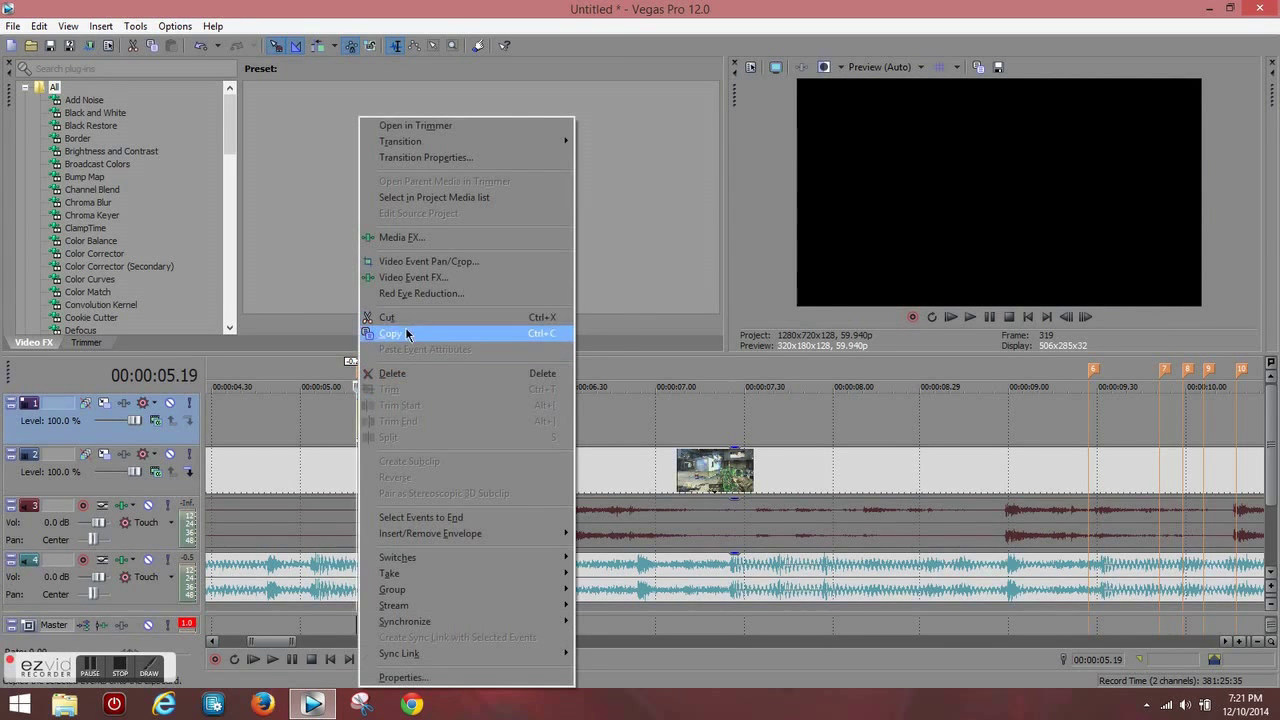
Step: Copy the four-frame flash and paste copies at beat markers 2 through 5
{"action": "left_click", "coordinate": [407, 333]}
{"action": "left_click", "coordinate": [385, 412]}
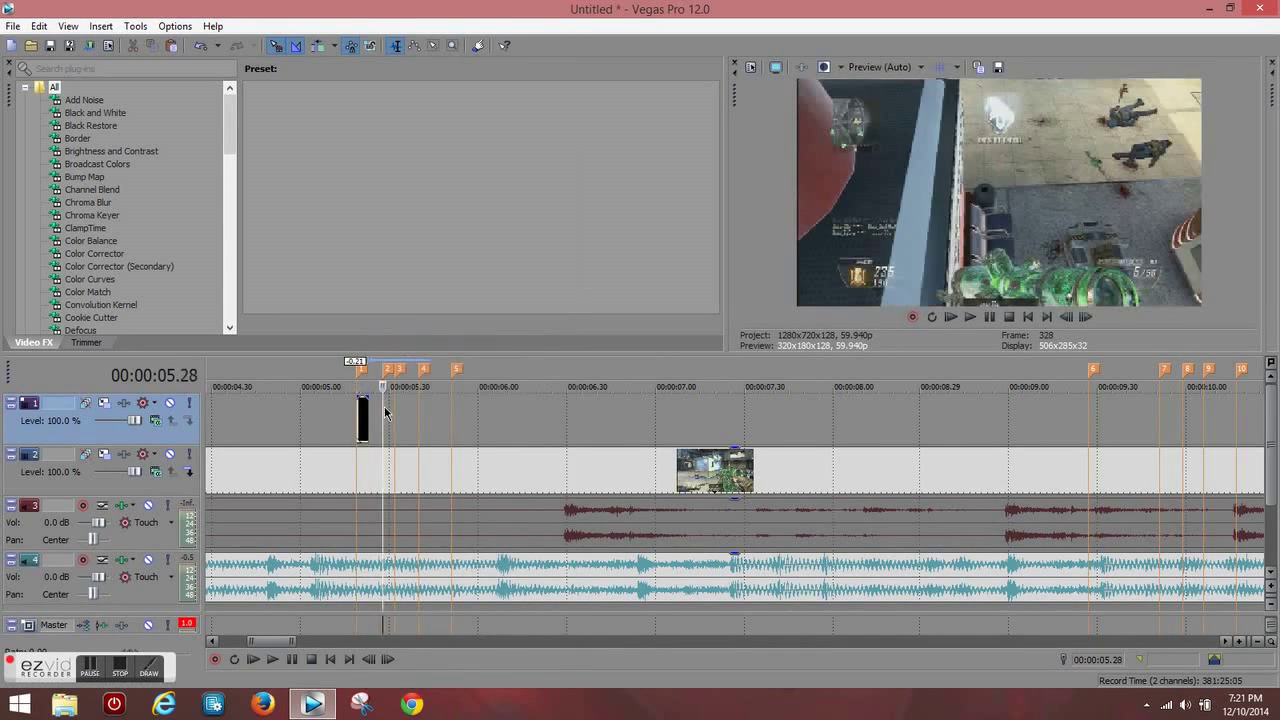
{"action": "right_click", "coordinate": [385, 411]}
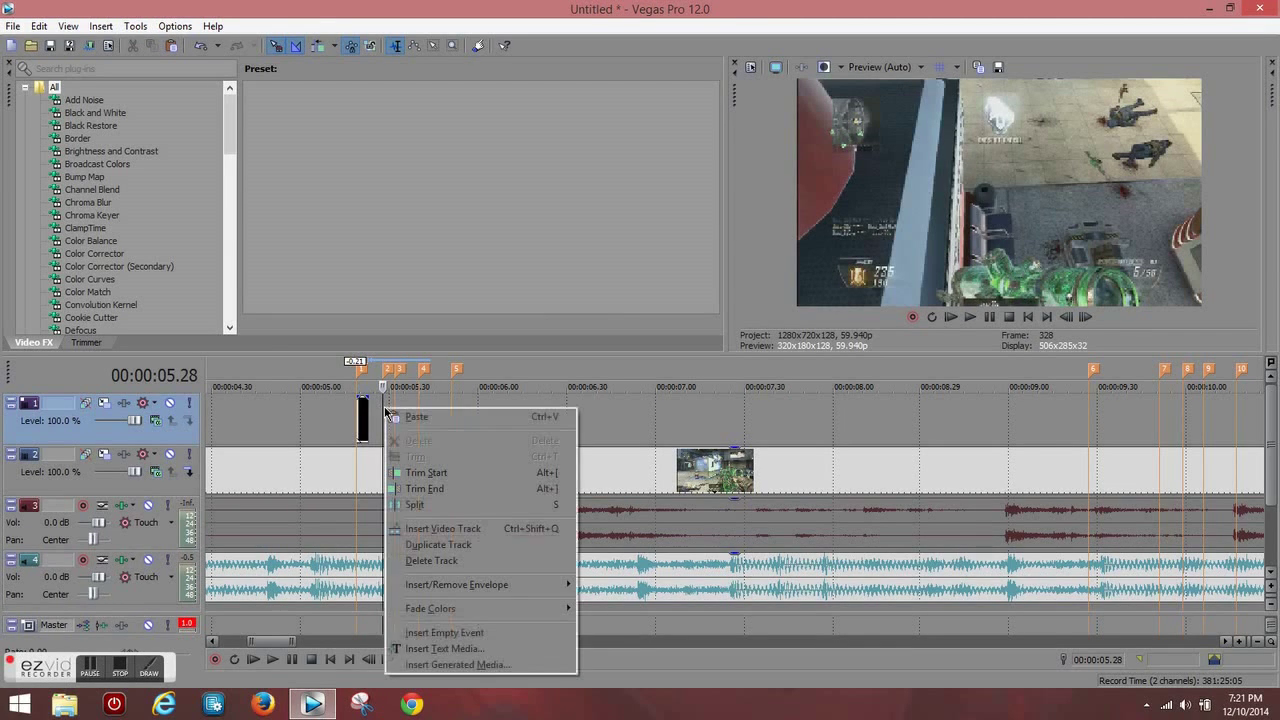
{"action": "left_click", "coordinate": [403, 417]}
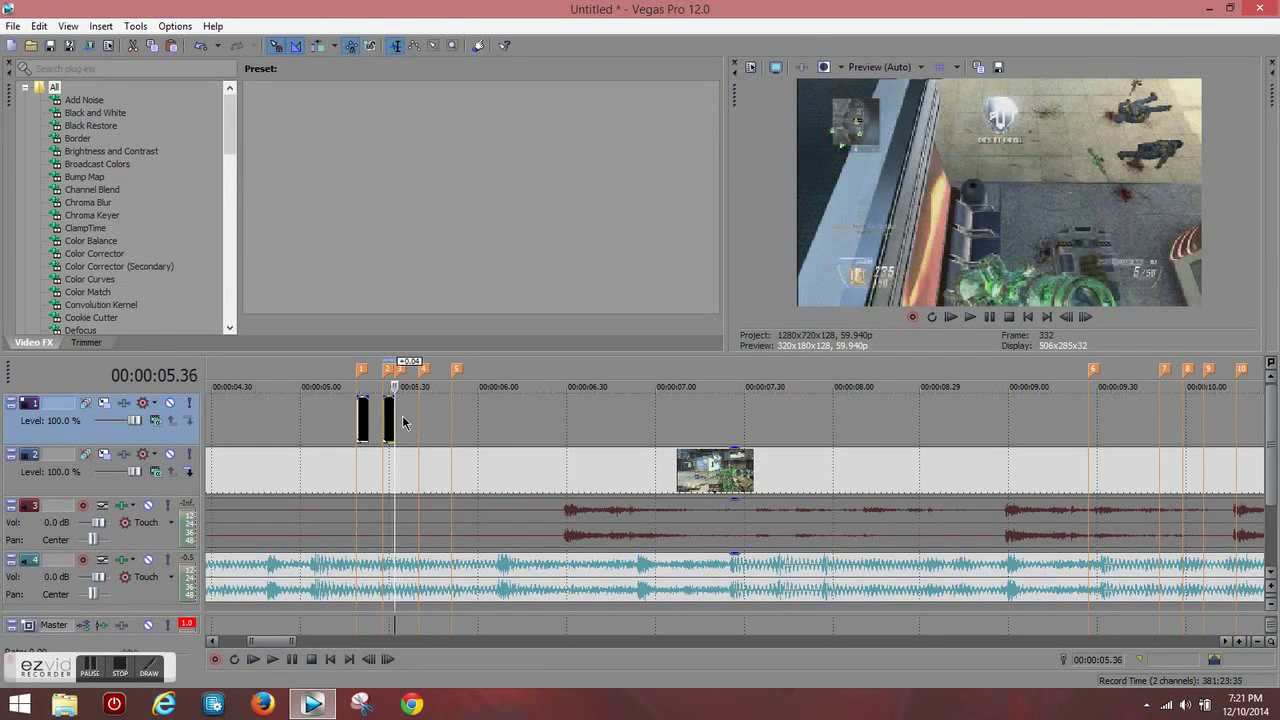
{"action": "key", "text": "ctrl+v"}
{"action": "key", "text": "ctrl+v"}
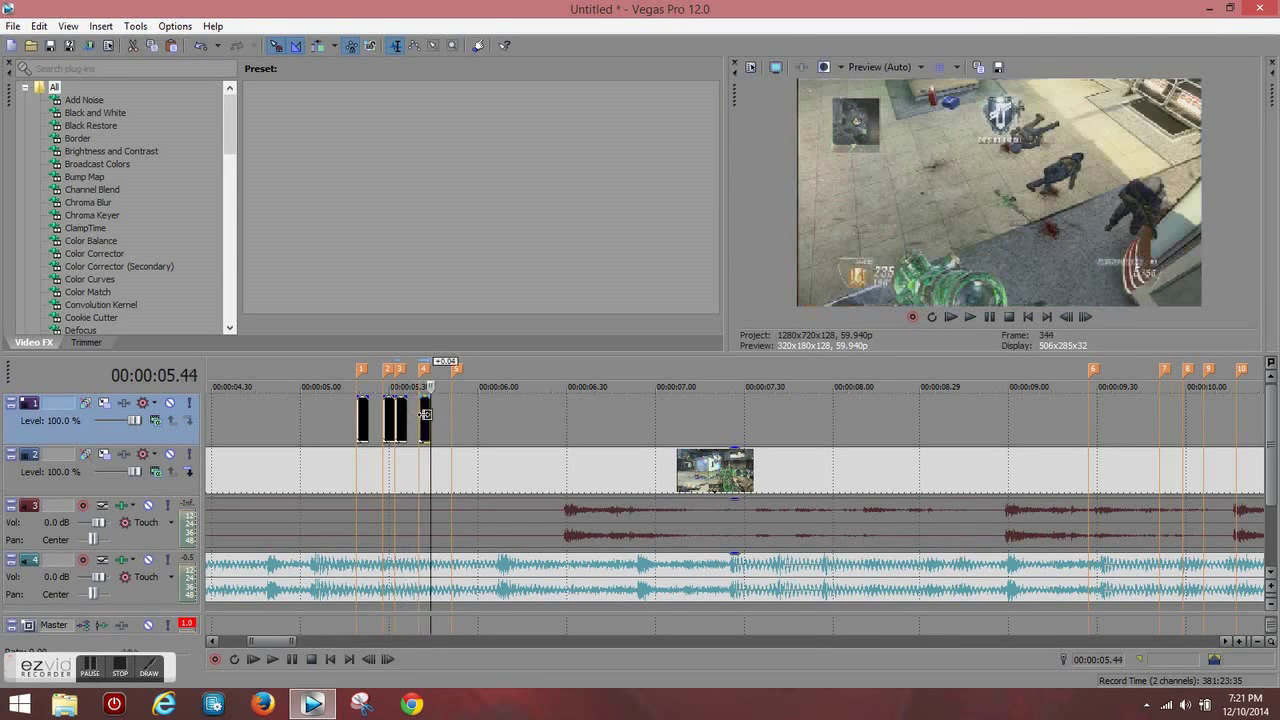
{"action": "key", "text": "ctrl+v"}
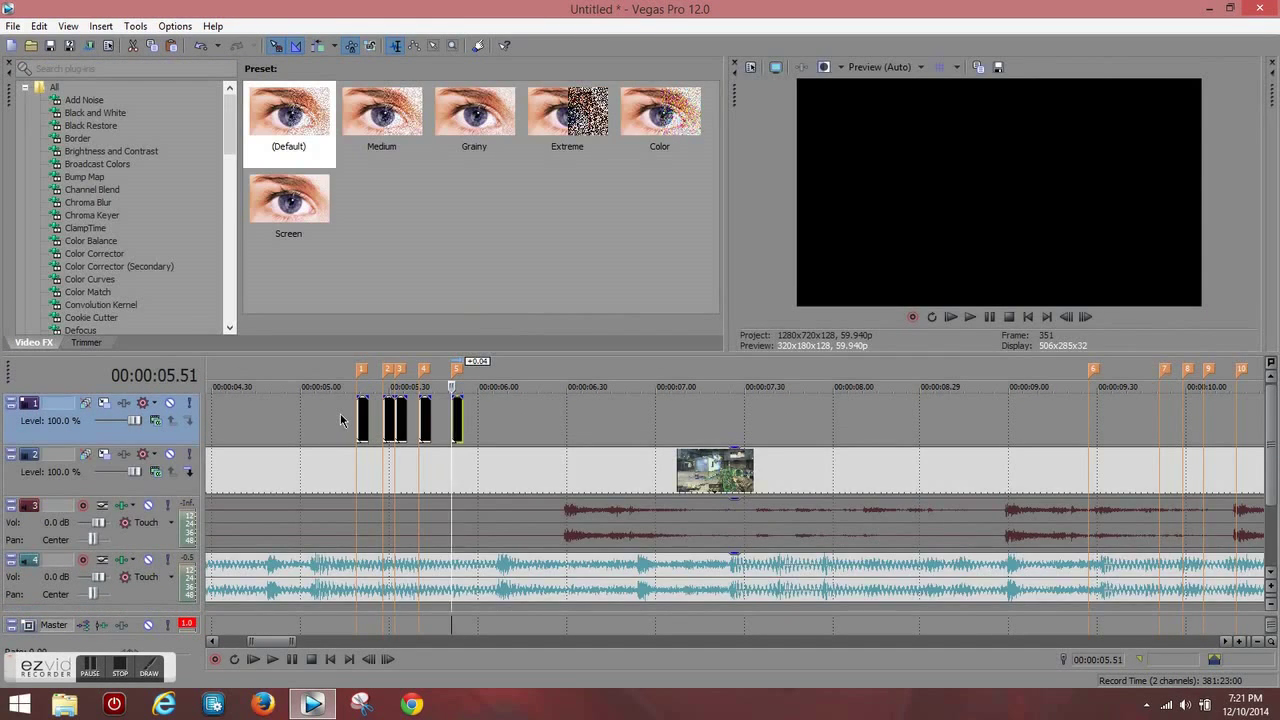
Step: Play from just before marker 1 to check the five flashes, then jump to marker 3
{"action": "left_click", "coordinate": [340, 420]}
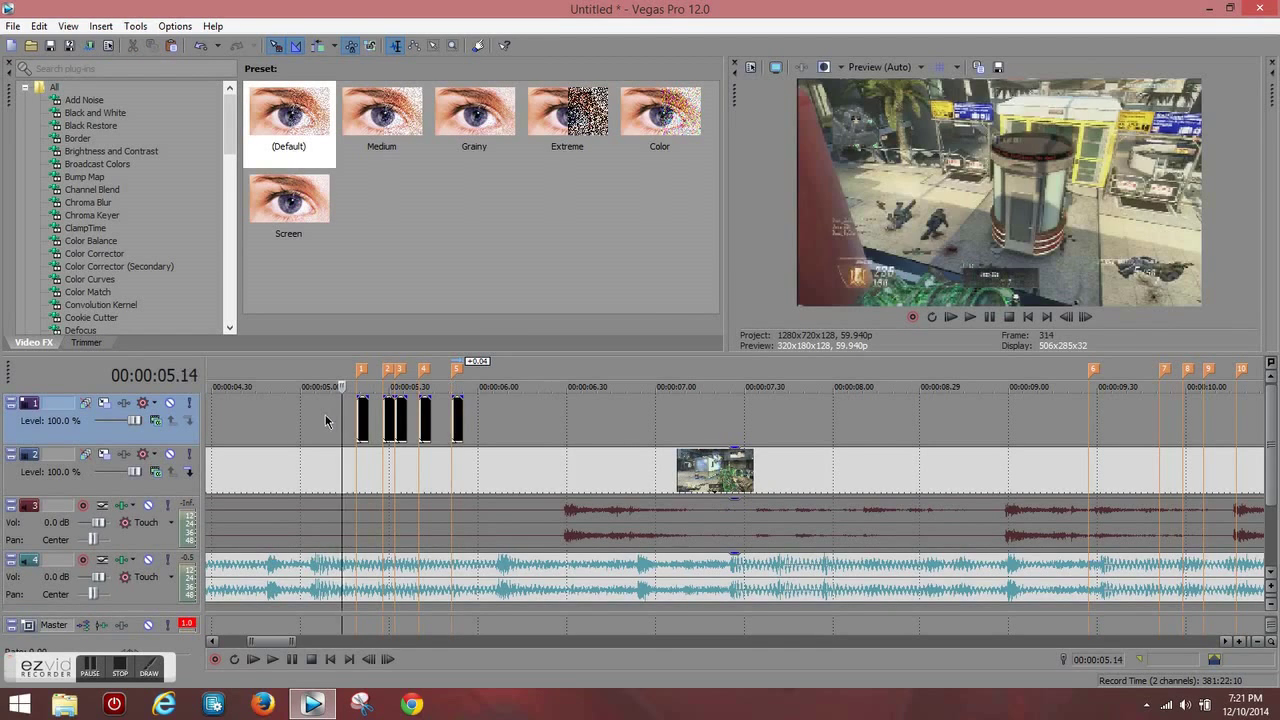
{"action": "key", "text": "space"}
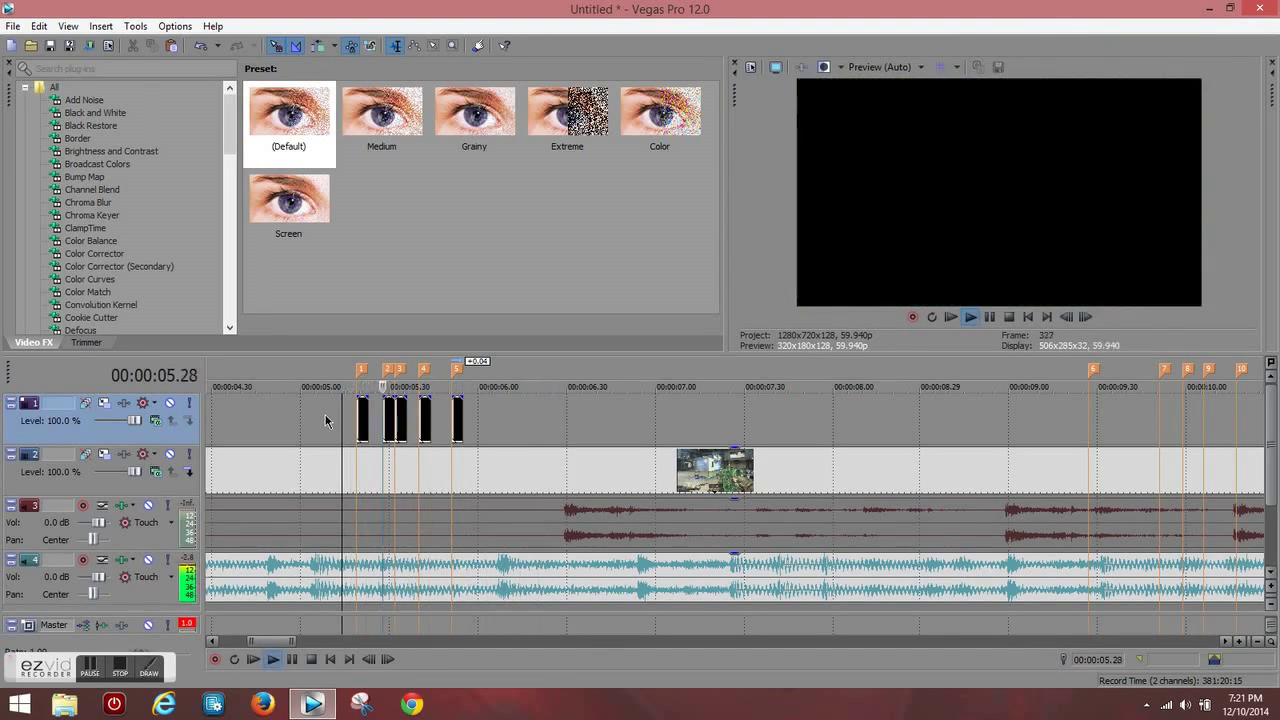
{"action": "key", "text": "space"}
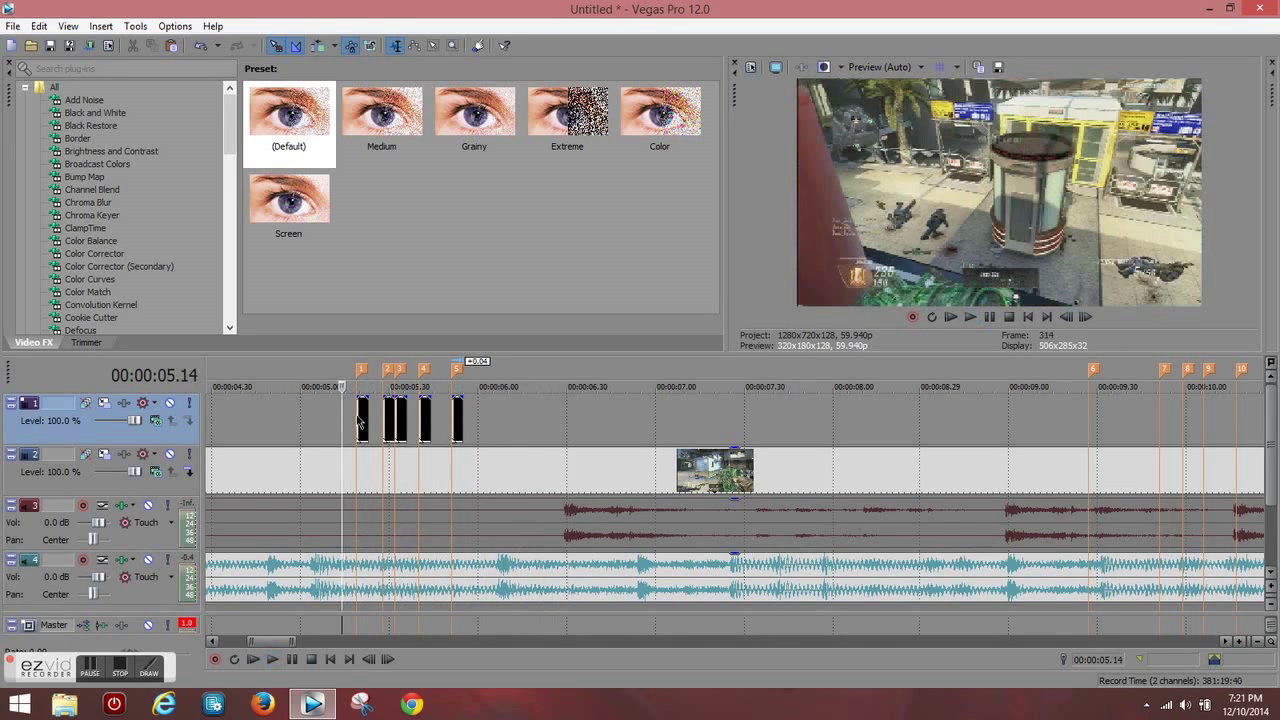
{"action": "left_click", "coordinate": [399, 370]}
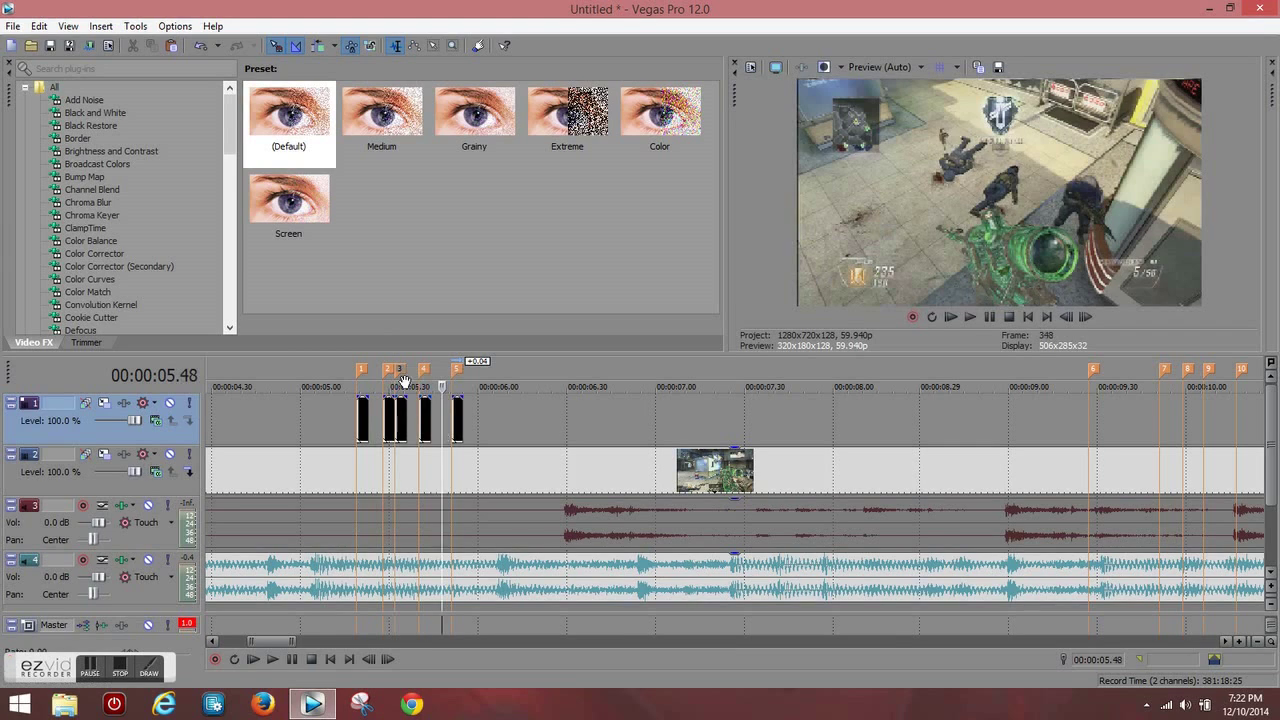
Step: Delete marker 3 and trim off the extra black flash doubled near marker 2
{"action": "left_click", "coordinate": [399, 370]}
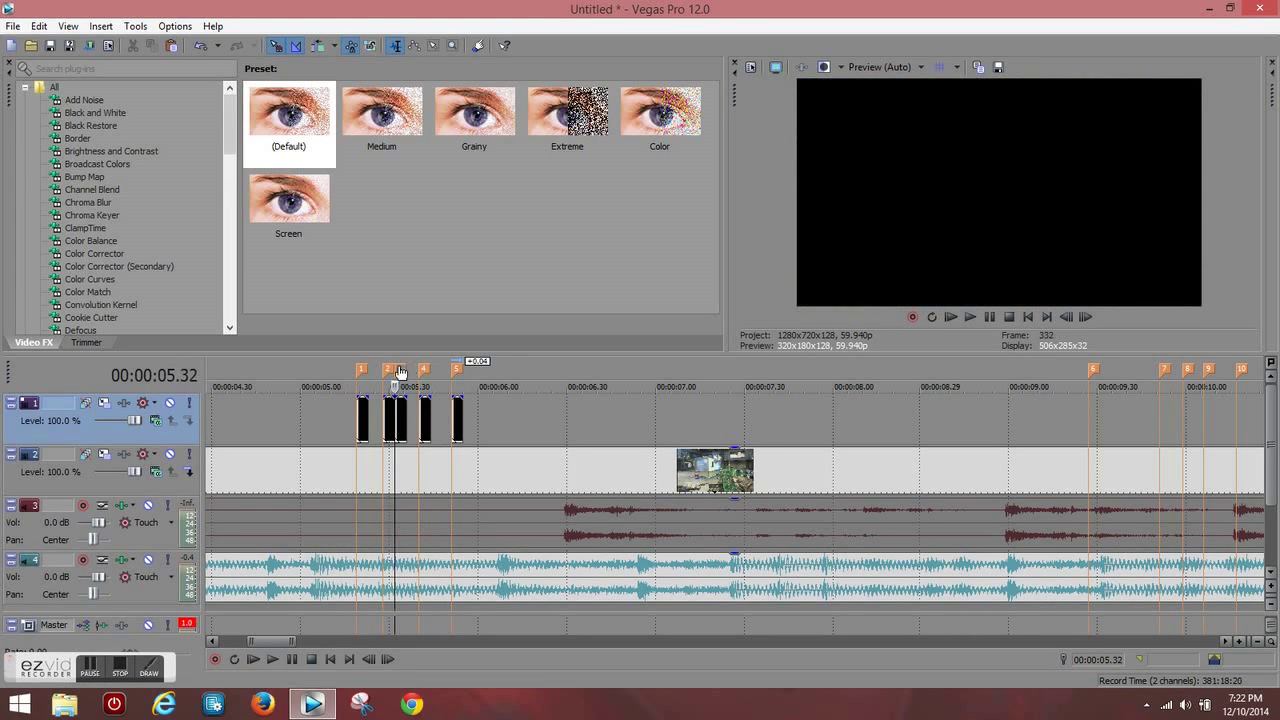
{"action": "right_click", "coordinate": [399, 370]}
{"action": "left_click", "coordinate": [425, 392]}
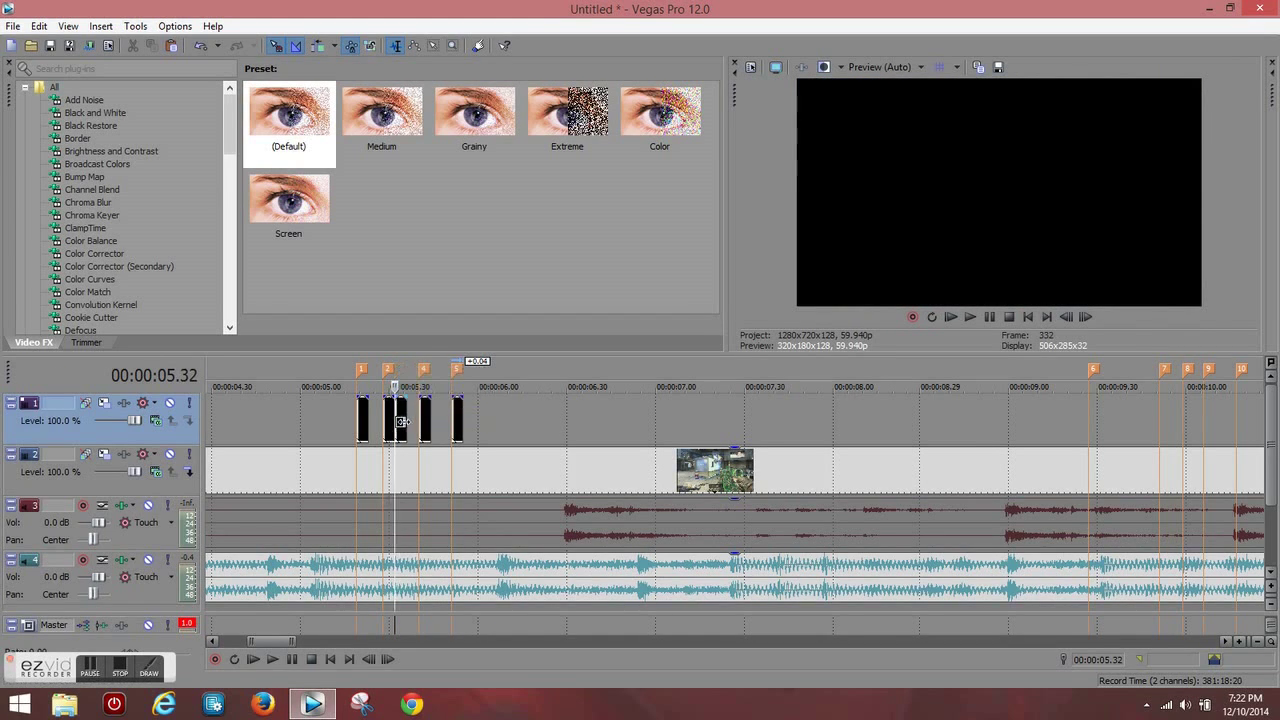
{"action": "right_click", "coordinate": [402, 422]}
{"action": "left_click", "coordinate": [470, 528]}
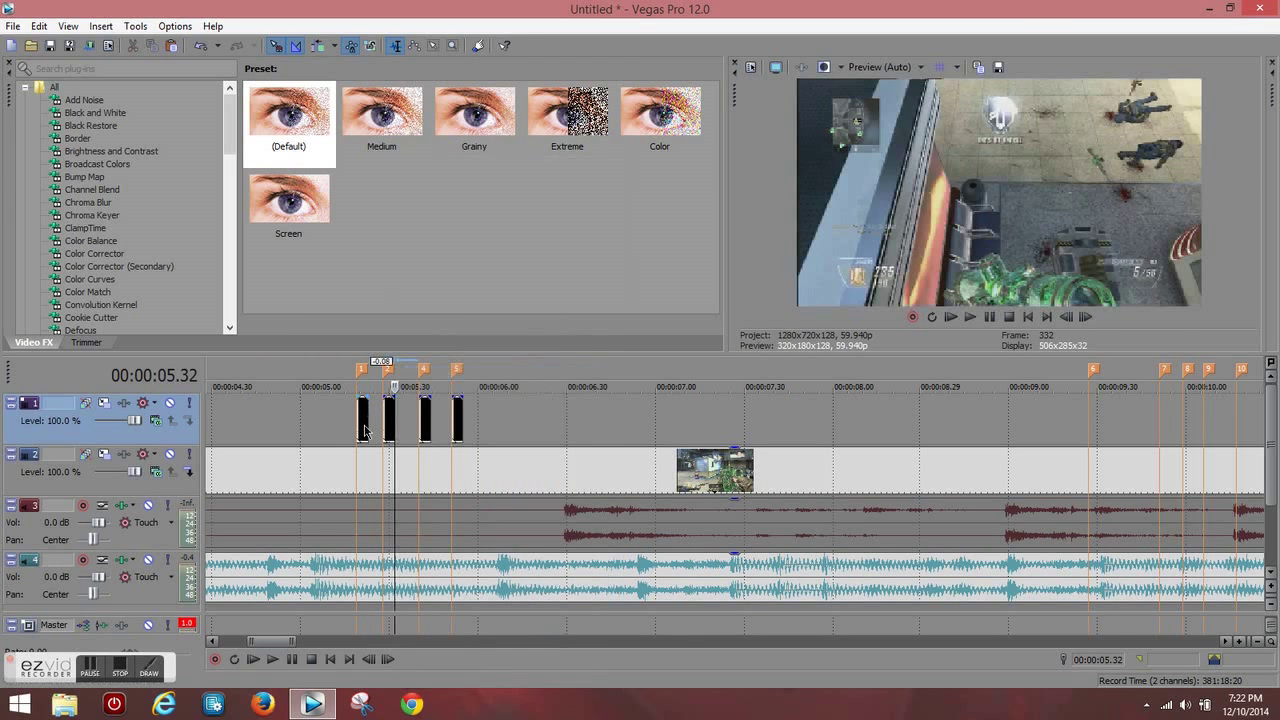
Step: Replay the timeline from just before the first flash to check the four flashes' timing
{"action": "left_click", "coordinate": [344, 423]}
{"action": "key", "text": "space"}
{"action": "key", "text": "space"}
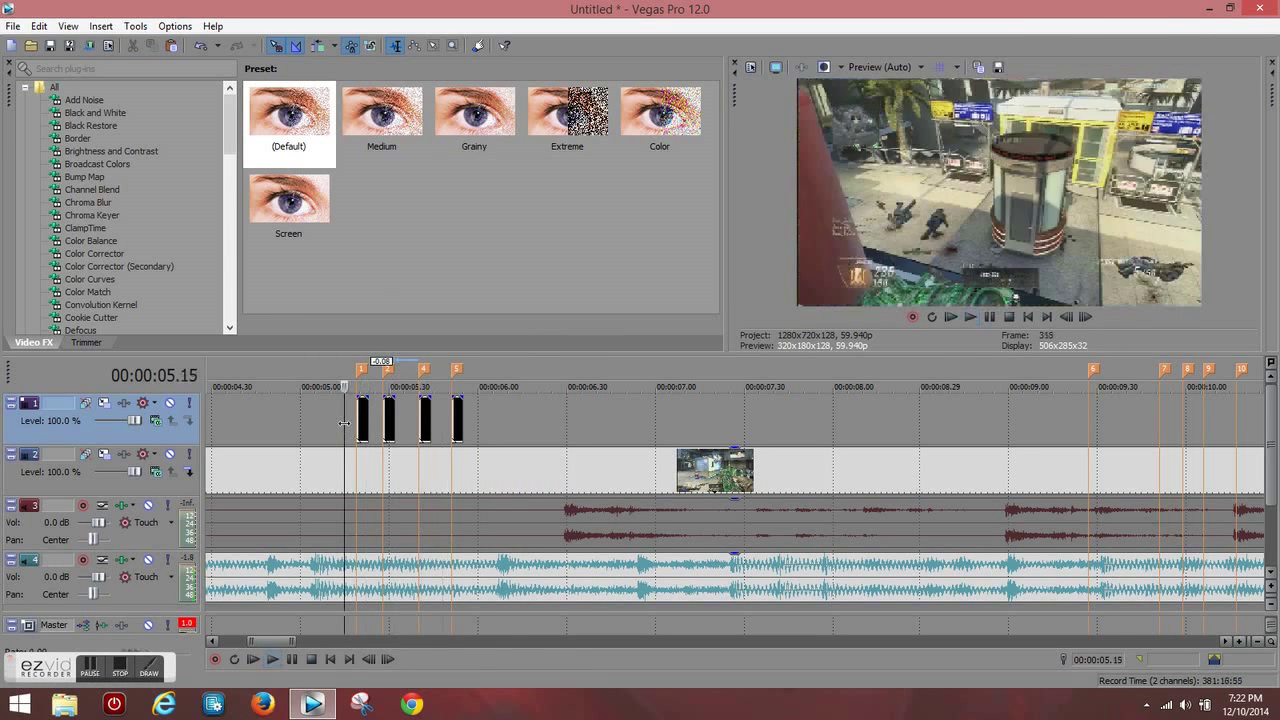
{"action": "key", "text": "space"}
{"action": "left_click", "coordinate": [394, 420]}
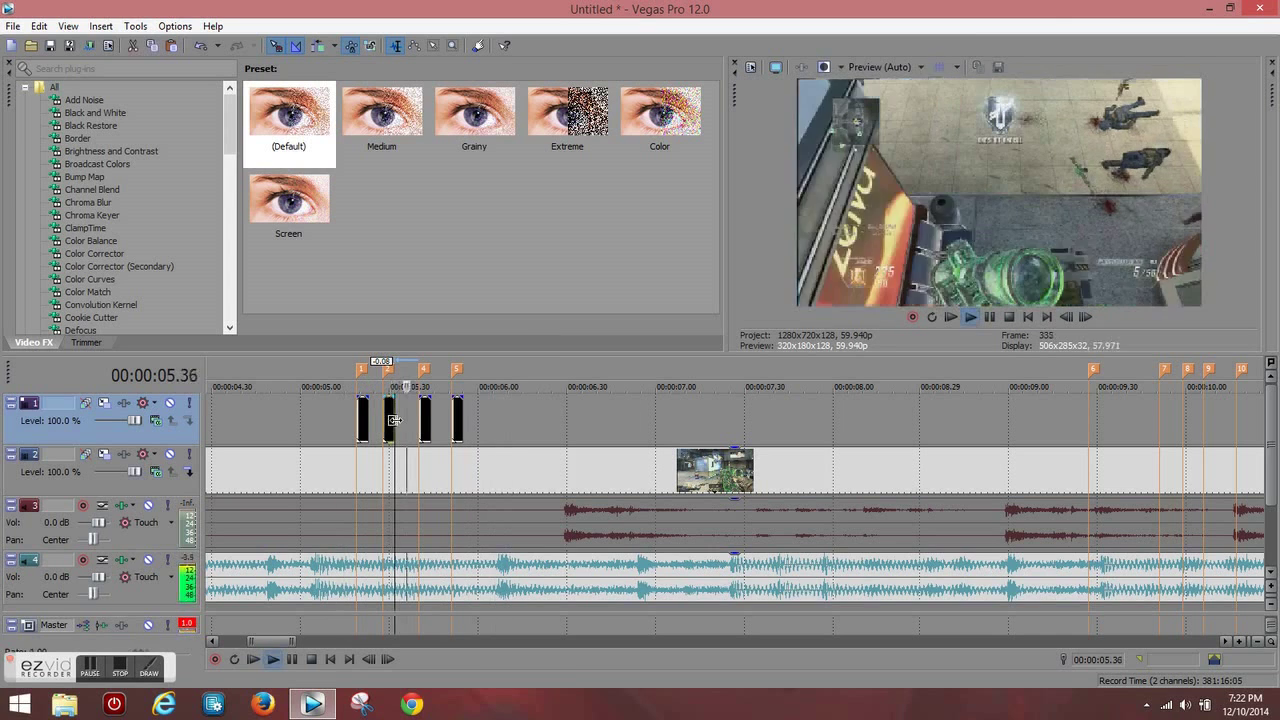
{"action": "key", "text": "space"}
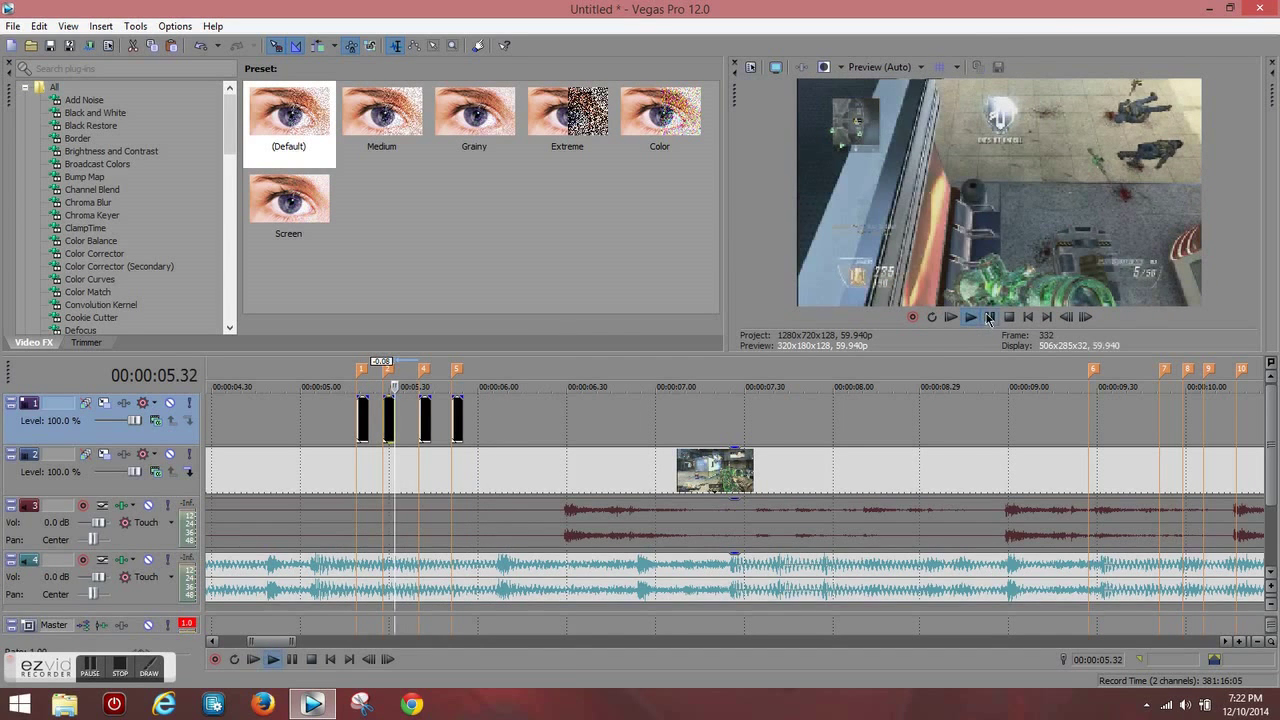
{"action": "left_click", "coordinate": [344, 424]}
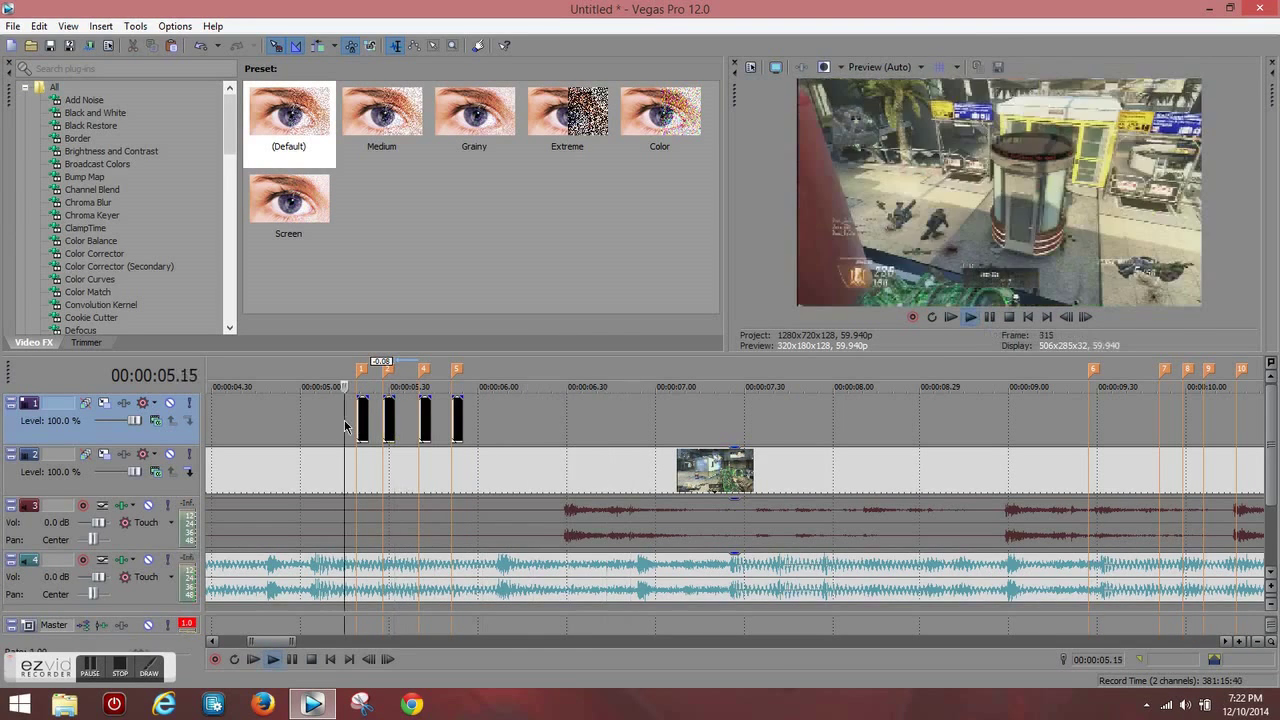
{"action": "left_click", "coordinate": [344, 422]}
{"action": "left_click", "coordinate": [344, 420]}
{"action": "left_click", "coordinate": [344, 420]}
{"action": "left_click", "coordinate": [344, 420]}
{"action": "key", "text": "space"}
{"action": "key", "text": "space"}
{"action": "key", "text": "space"}
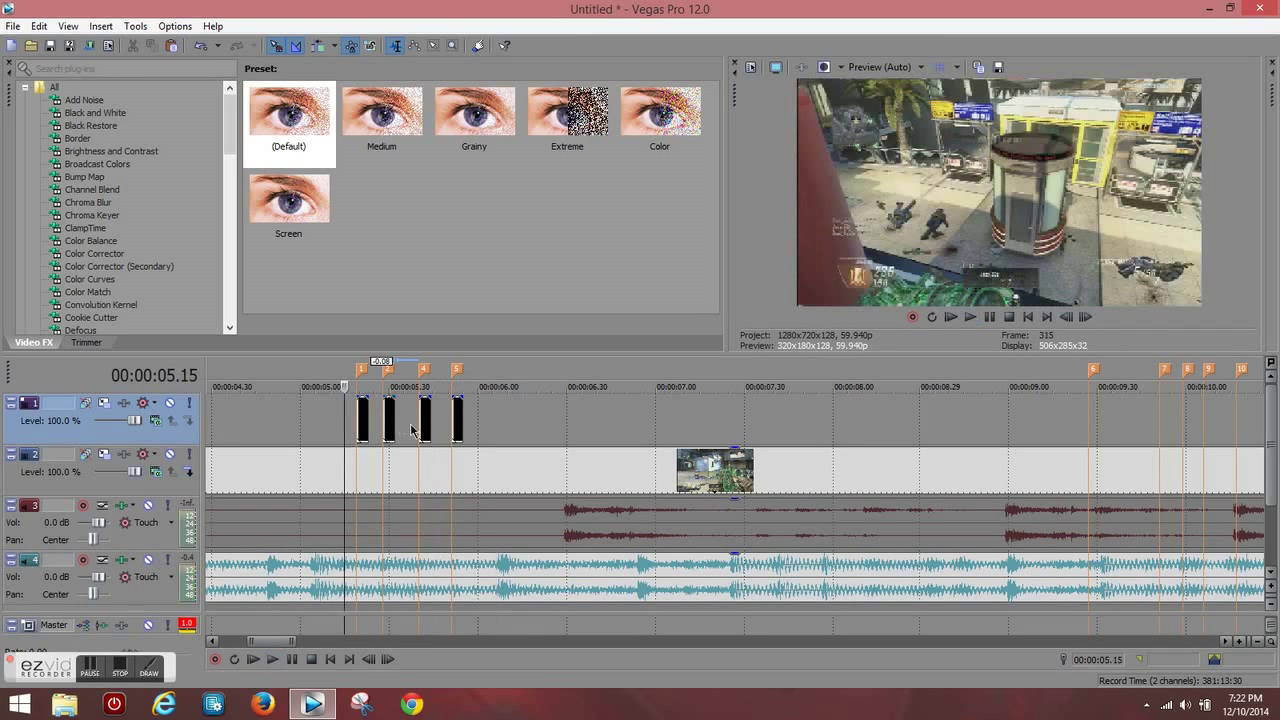
{"action": "left_click", "coordinate": [406, 430]}
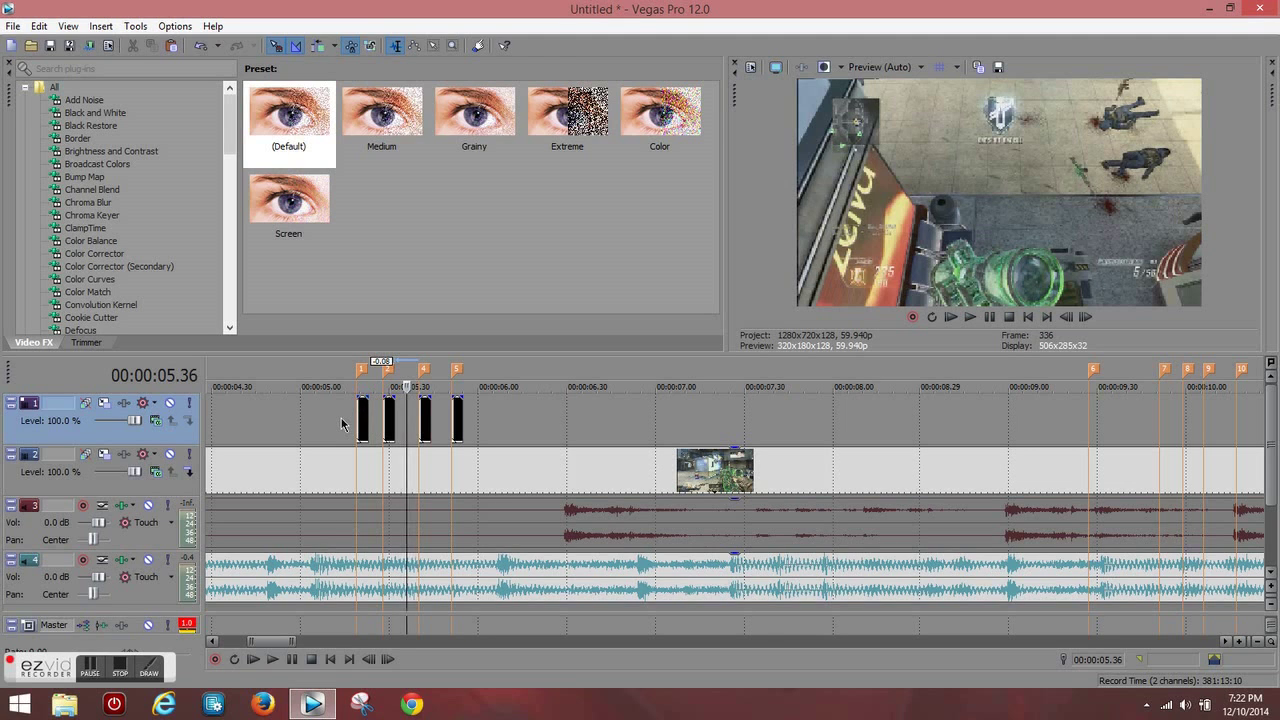
{"action": "left_click", "coordinate": [341, 424]}
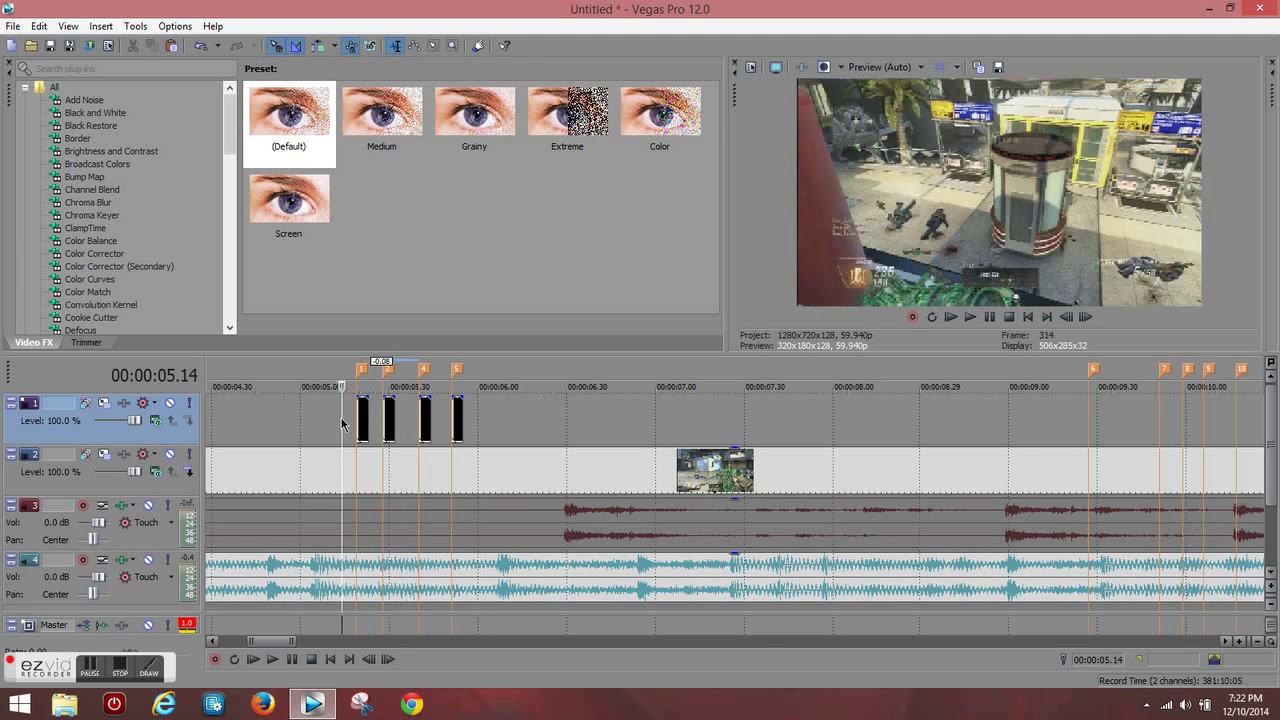